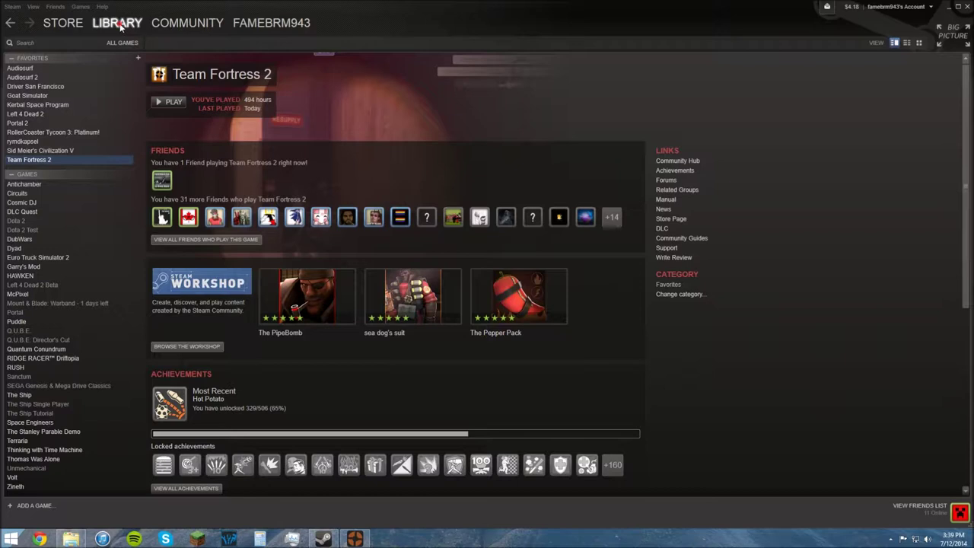
Step: Launch Source SDK from the Tools section of the Steam library
mouse_move(120, 25)
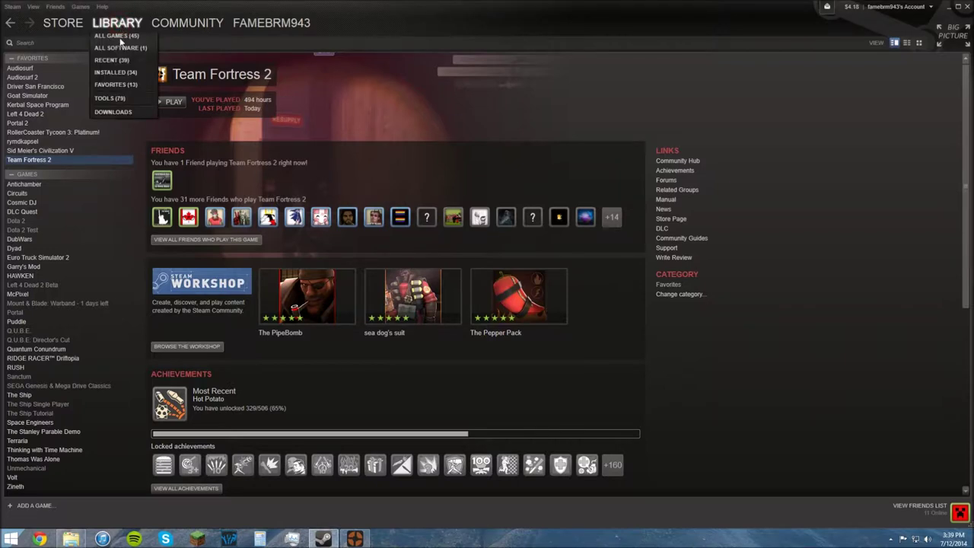
click(119, 97)
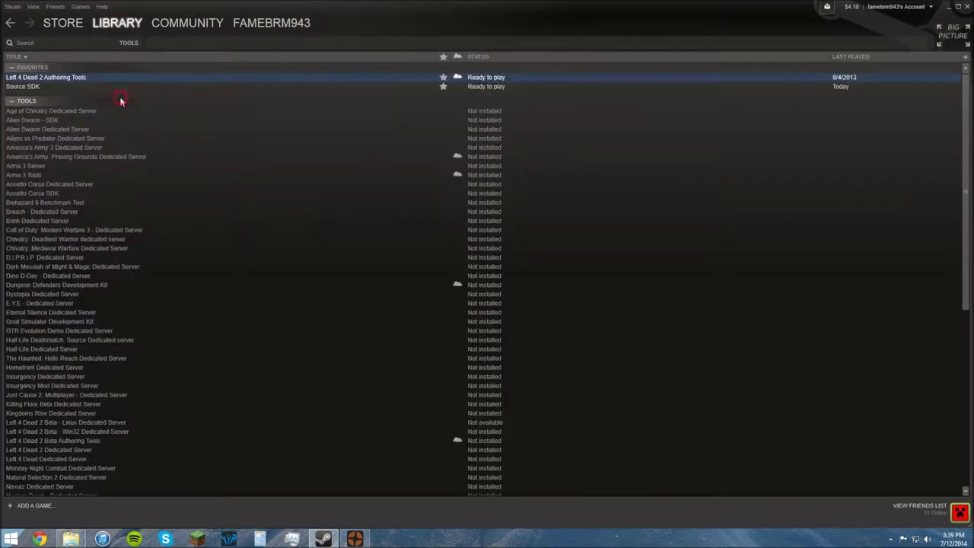
click(64, 86)
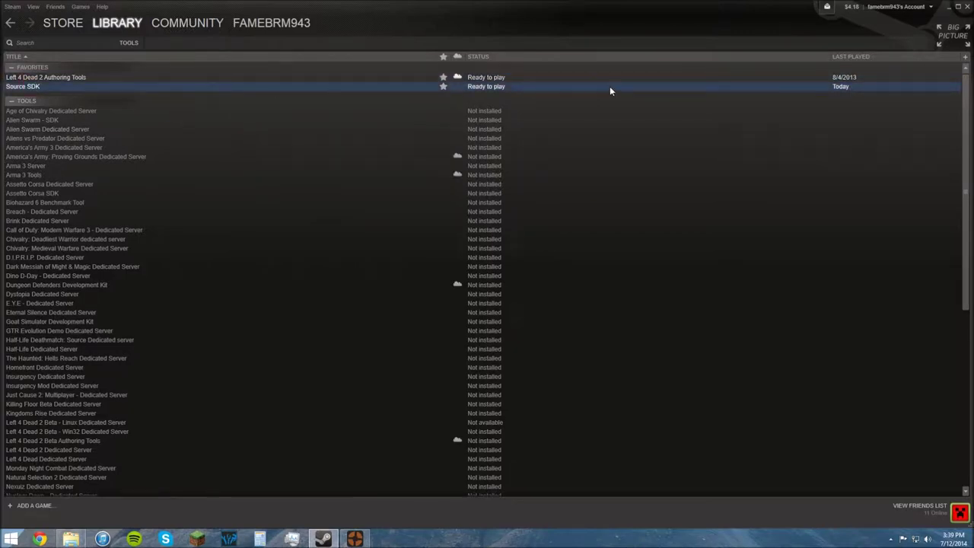
double_click(330, 86)
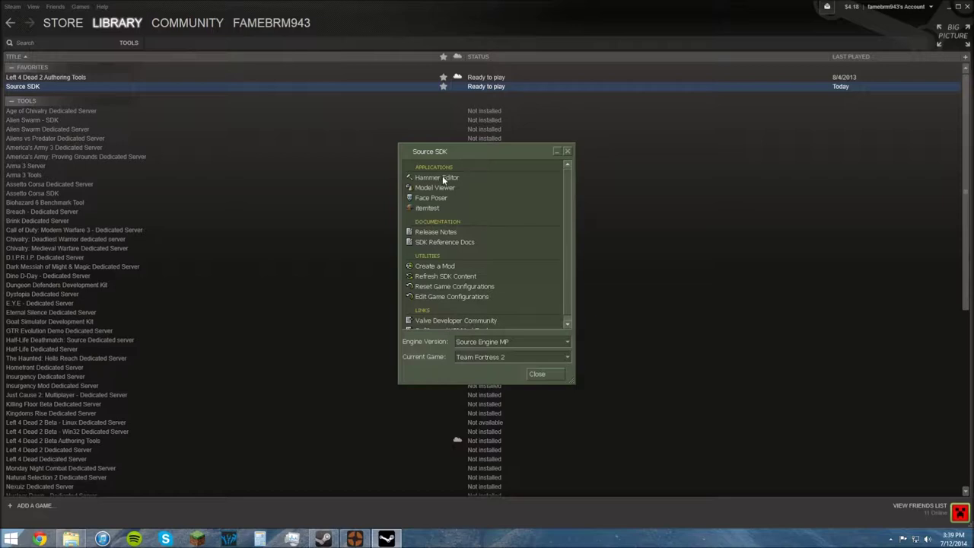
Step: Set the engine version to Source Engine MP and select the Hammer Editor entry in Source SDK
click(525, 343)
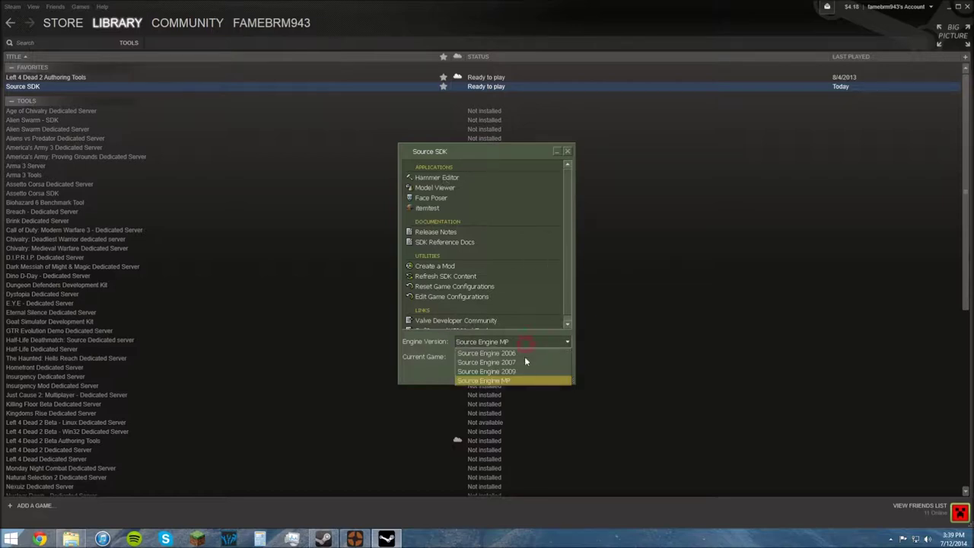
click(484, 380)
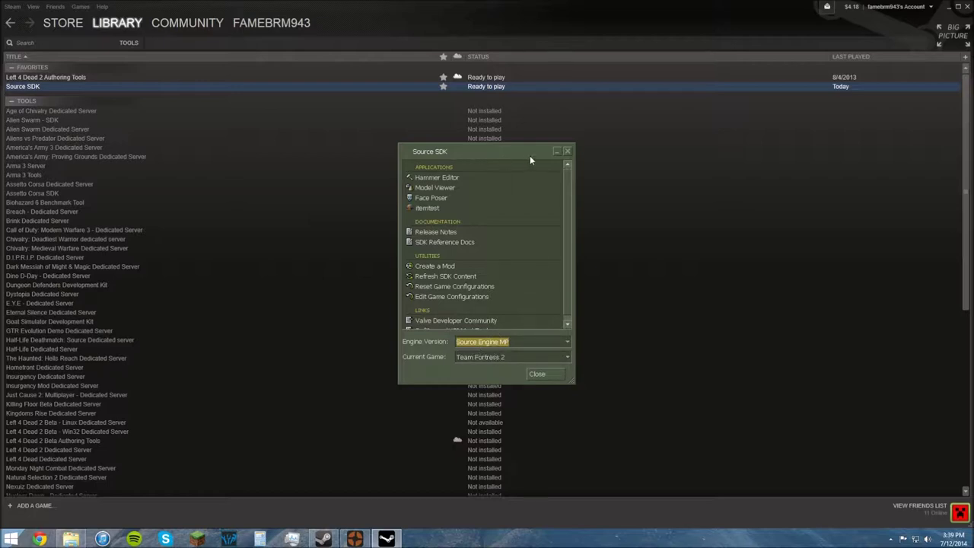
click(466, 178)
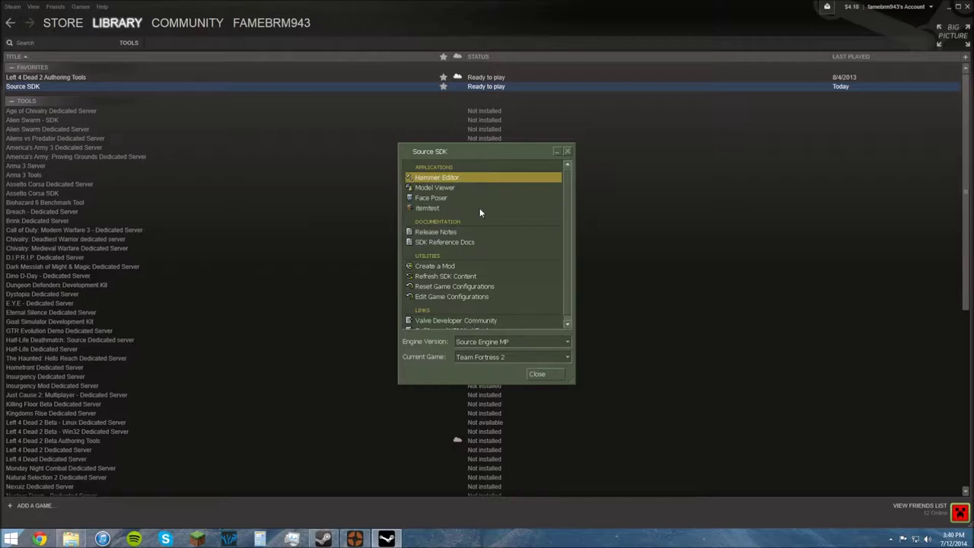
Step: Close the Source SDK launcher and return the Steam library to the full list of games
click(557, 375)
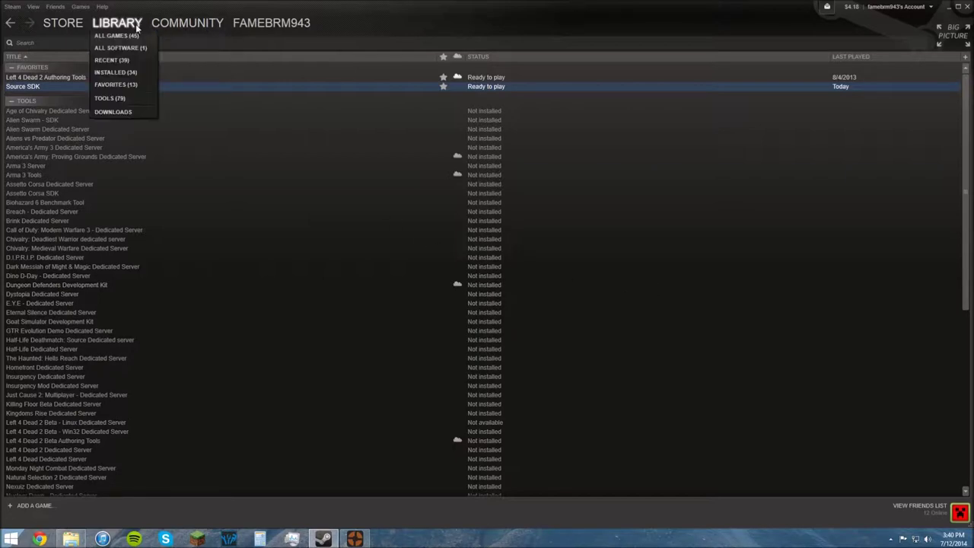
click(126, 35)
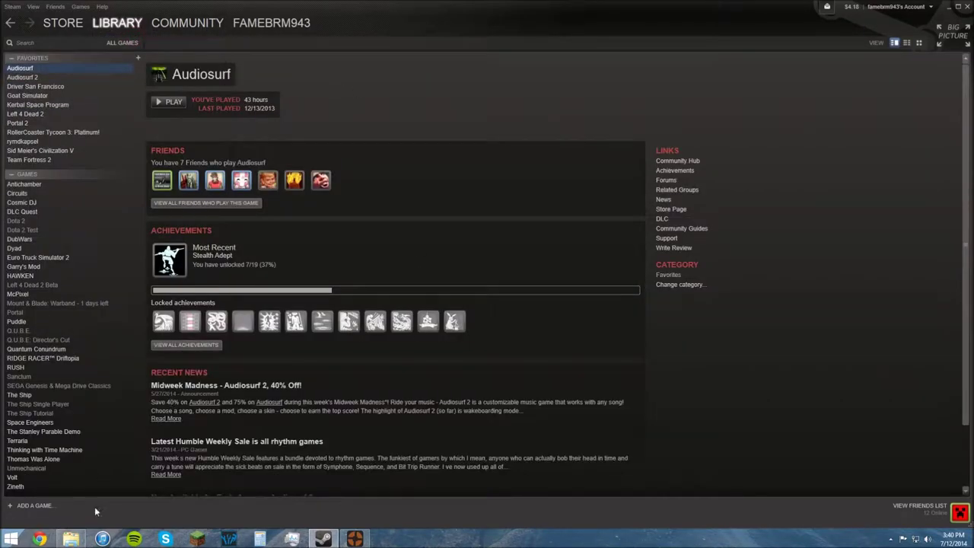
Step: Switch to File Explorer and open the Steam folder inside Program Files (x86) on the C: drive
click(74, 539)
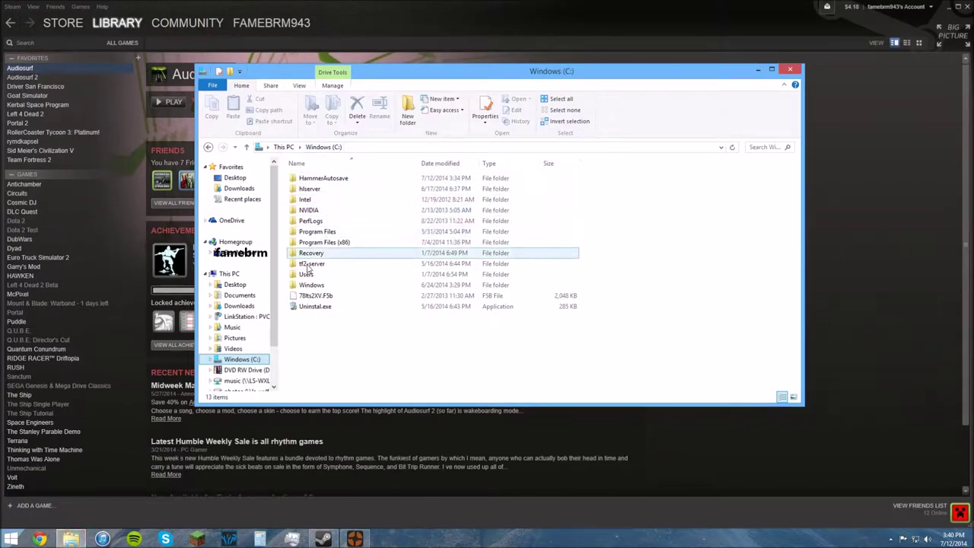
double_click(342, 242)
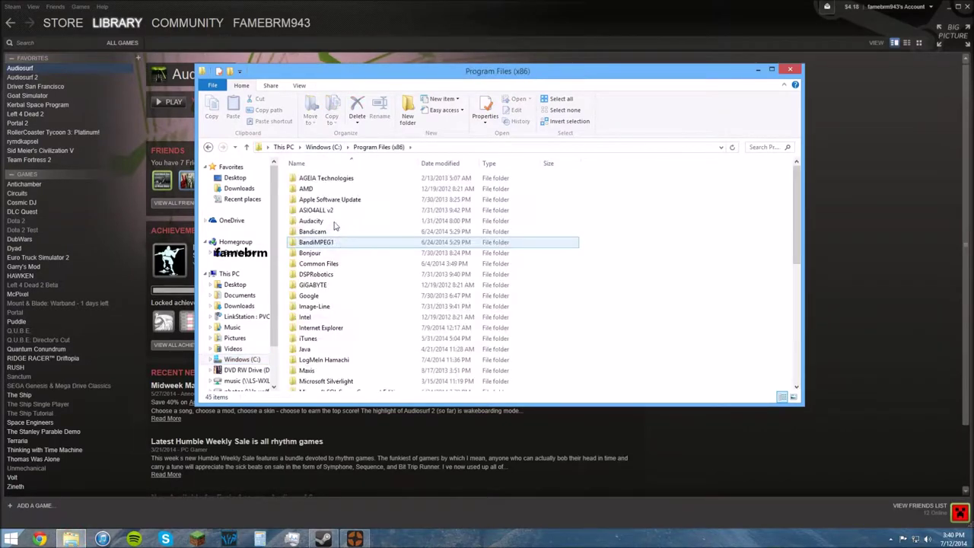
scroll(335, 215, down, 1)
scroll(333, 217, down, 6)
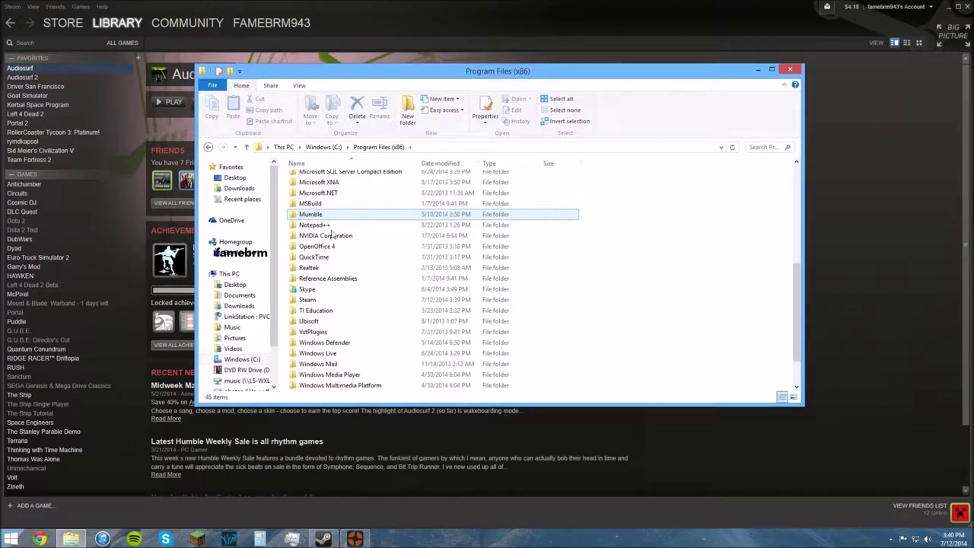
click(320, 299)
double_click(319, 299)
Step: Open the Team Fortress 2 game folder inside SteamApps\common
scroll(324, 304, down, 2)
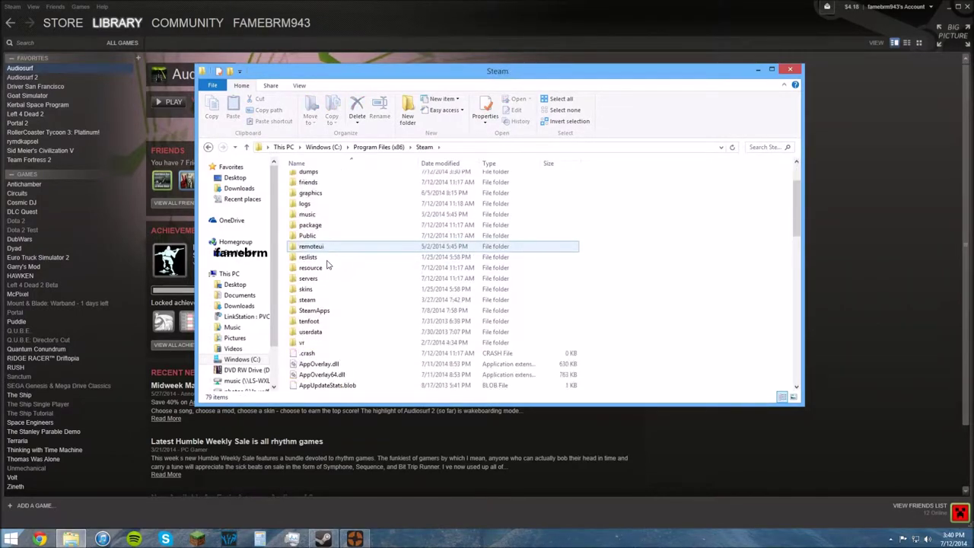
double_click(325, 310)
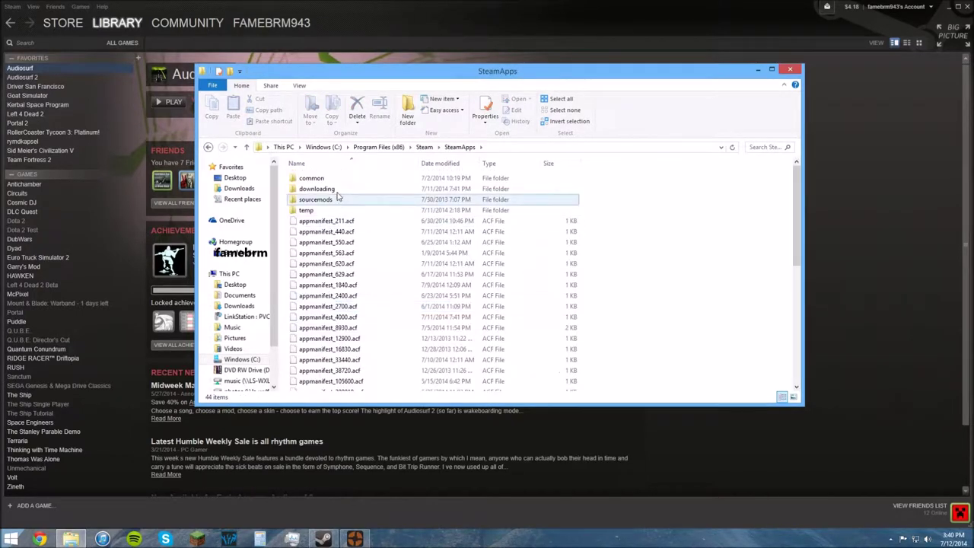
double_click(337, 177)
scroll(342, 229, down, 8)
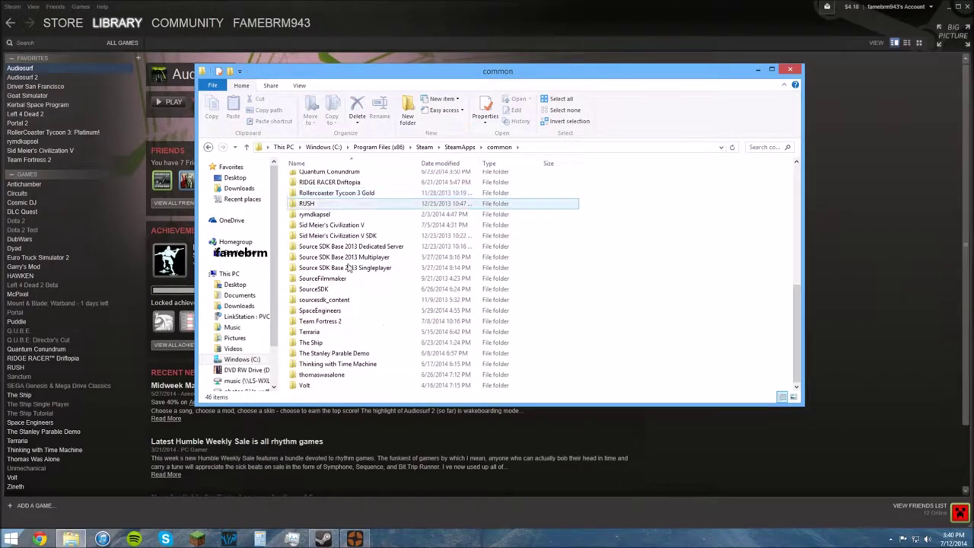
double_click(343, 321)
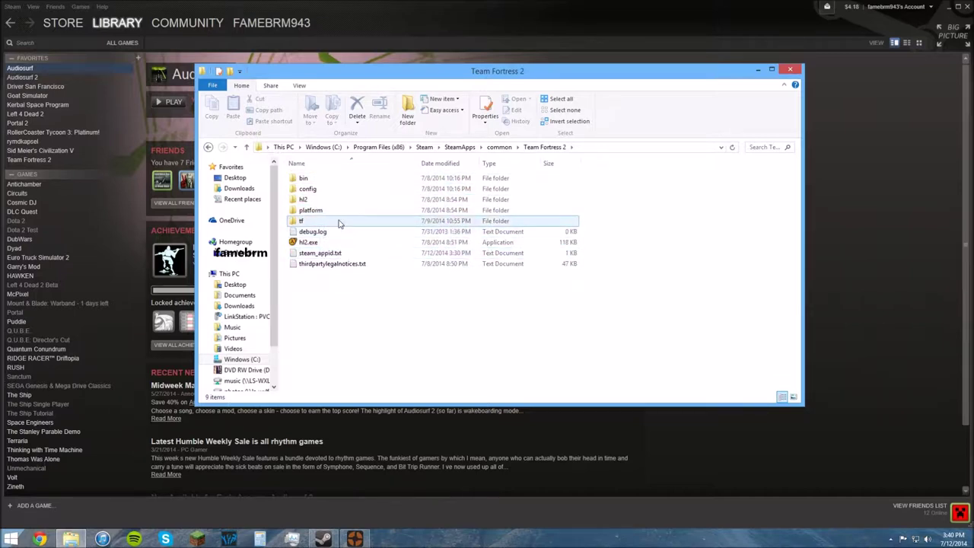
Step: Launch hammer.exe from the bin folder of Team Fortress 2
click(337, 181)
double_click(337, 181)
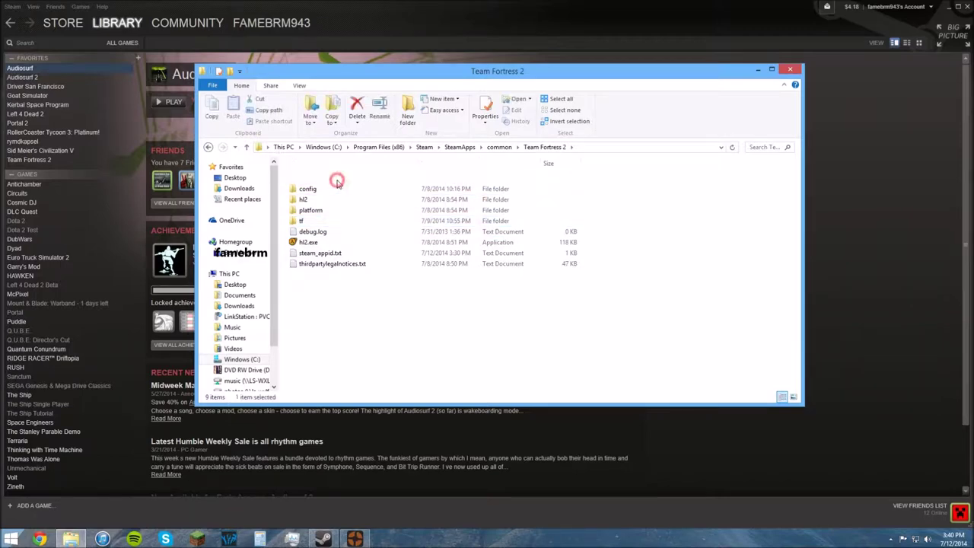
scroll(364, 214, down, 3)
scroll(364, 213, down, 6)
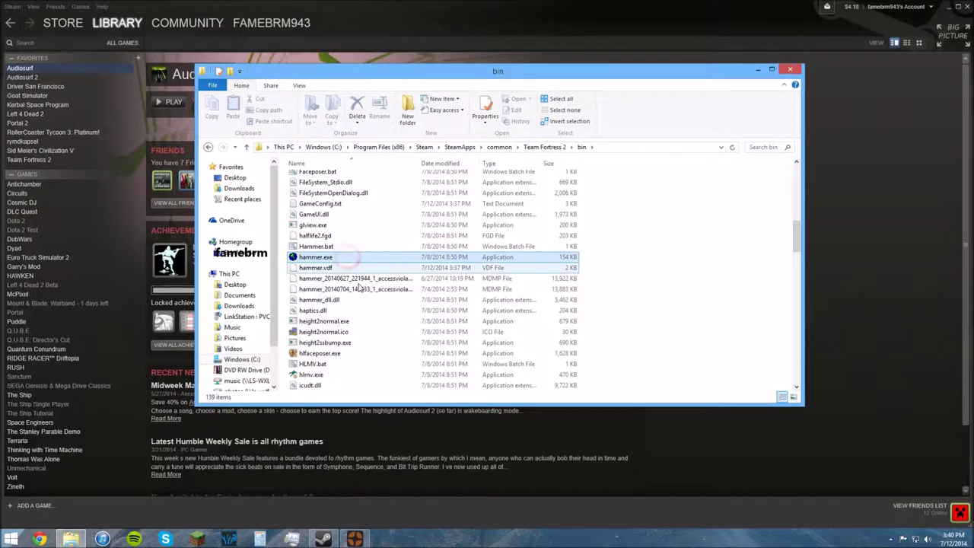
click(356, 261)
double_click(358, 261)
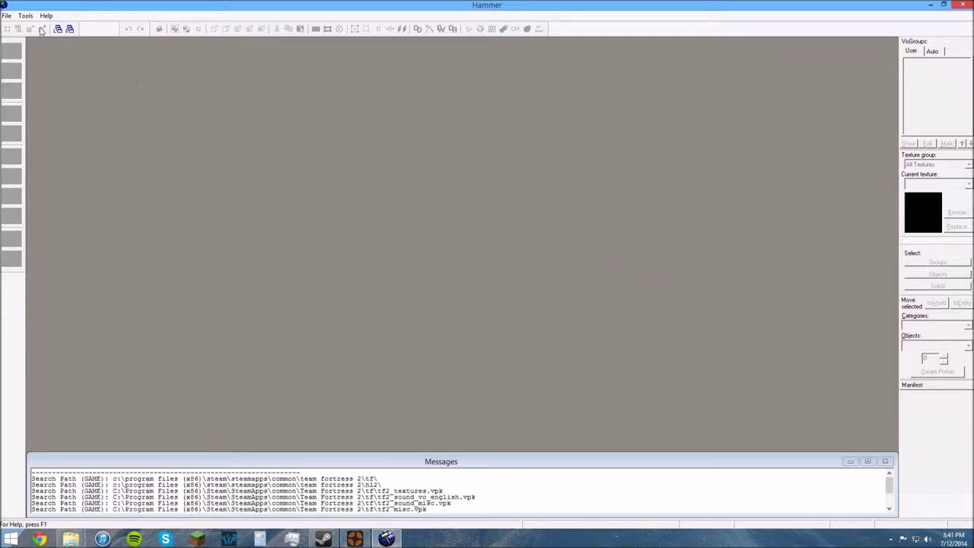
Step: Create a new empty map in Hammer
click(8, 15)
click(14, 26)
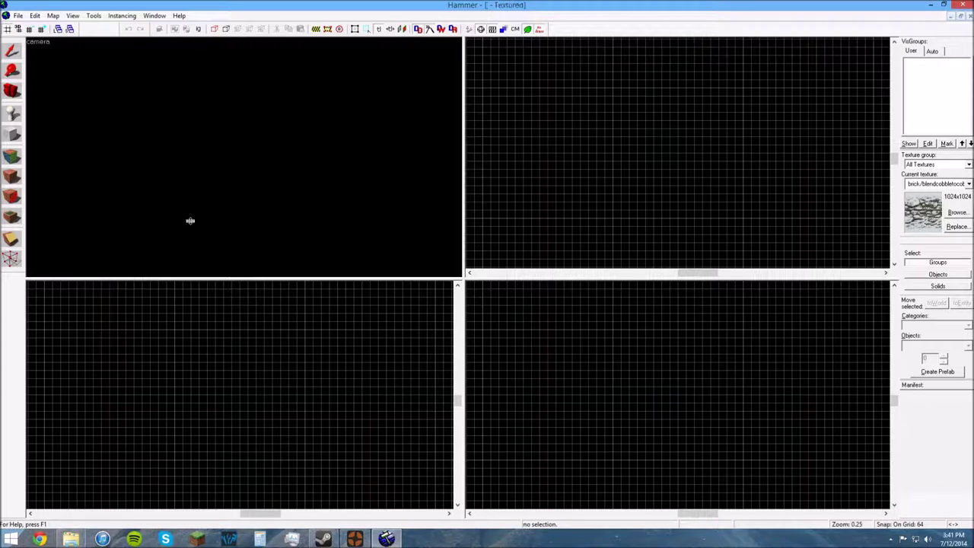
Step: Create a 1024 by 1024 unit block, 64 units thick, centred on the origin in the top view, and bring it into the 3D view
click(14, 134)
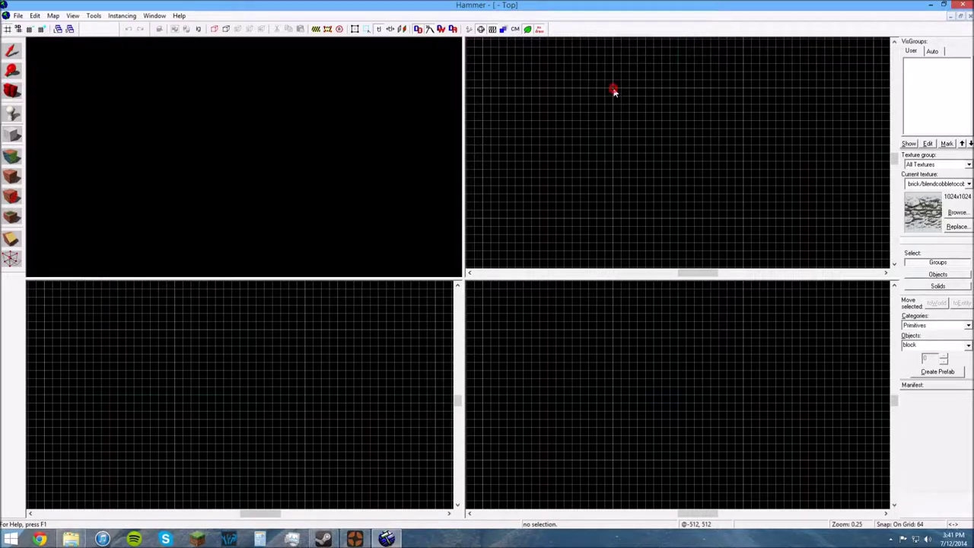
drag(614, 92, 744, 221)
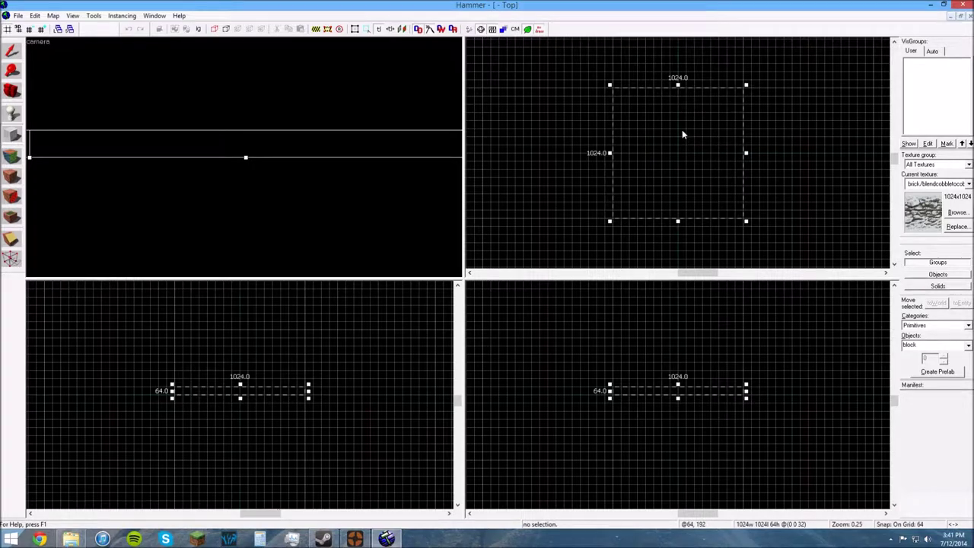
key(Return)
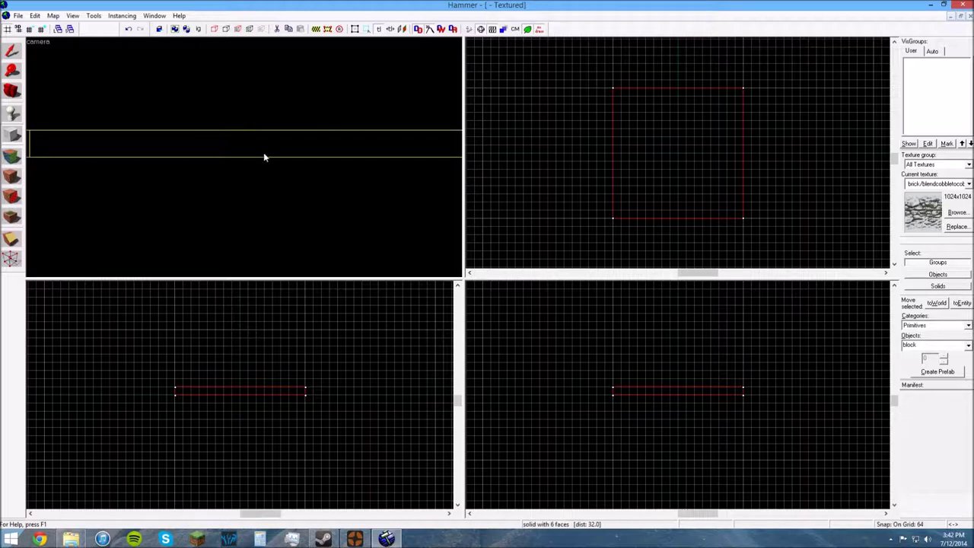
drag(244, 156, 245, 157)
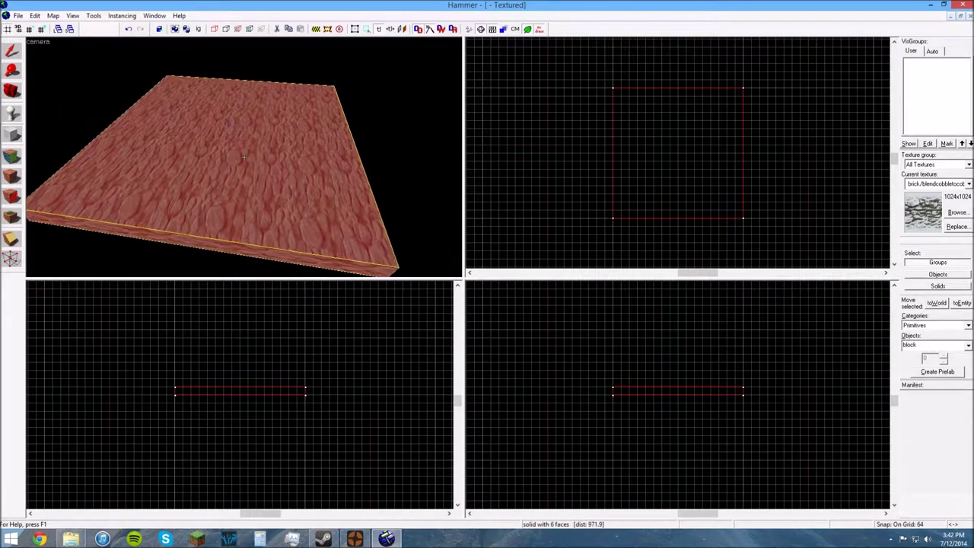
Step: Move the block straight down 64 units so its top face lies at height zero
click(10, 51)
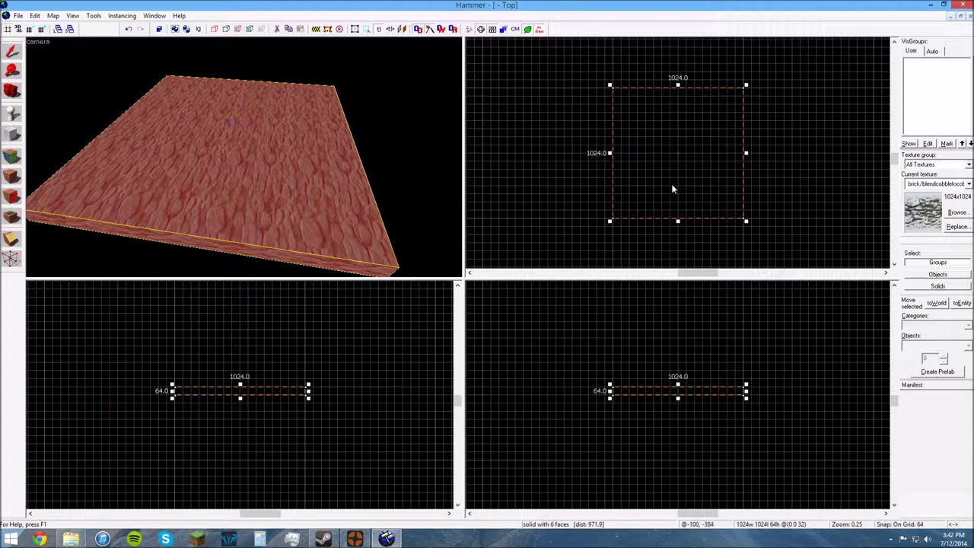
mouse_move(672, 185)
mouse_down()
mouse_move(698, 163)
mouse_move(654, 161)
mouse_move(679, 184)
mouse_move(669, 175)
mouse_up()
key(shift+v)
drag(618, 396, 620, 401)
key(shift+v)
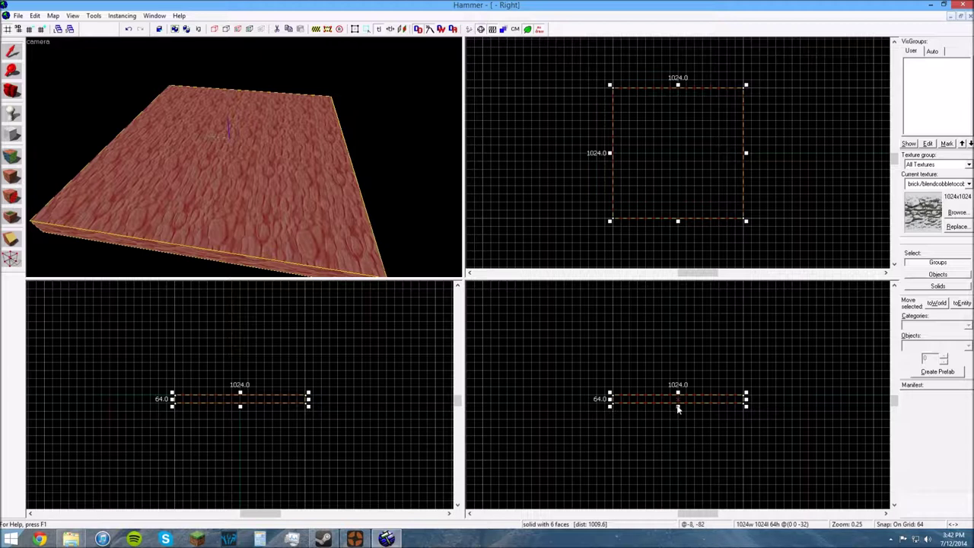
Step: Reduce the grid snap size to 8 units for finer resizing of the block
drag(677, 406, 676, 410)
key(bracketleft)
key(bracketleft)
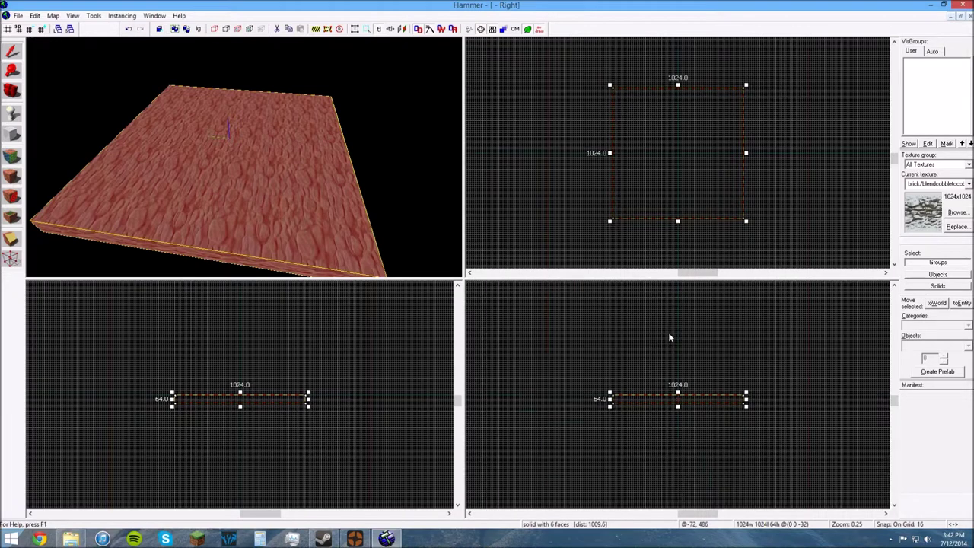
key(bracketleft)
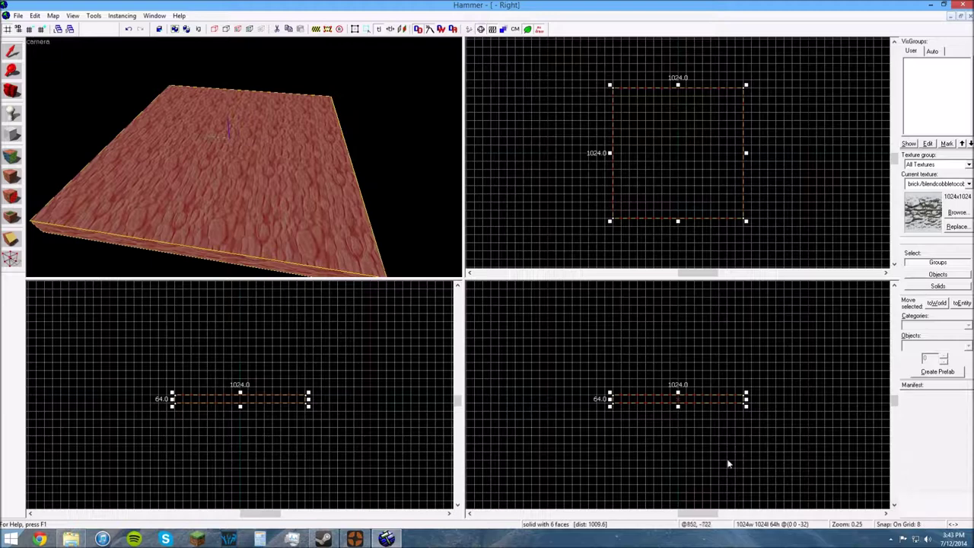
Step: Thin the block to 8 units by raising its underside in the right view, keeping the top face in place
scroll(678, 408, up, 6)
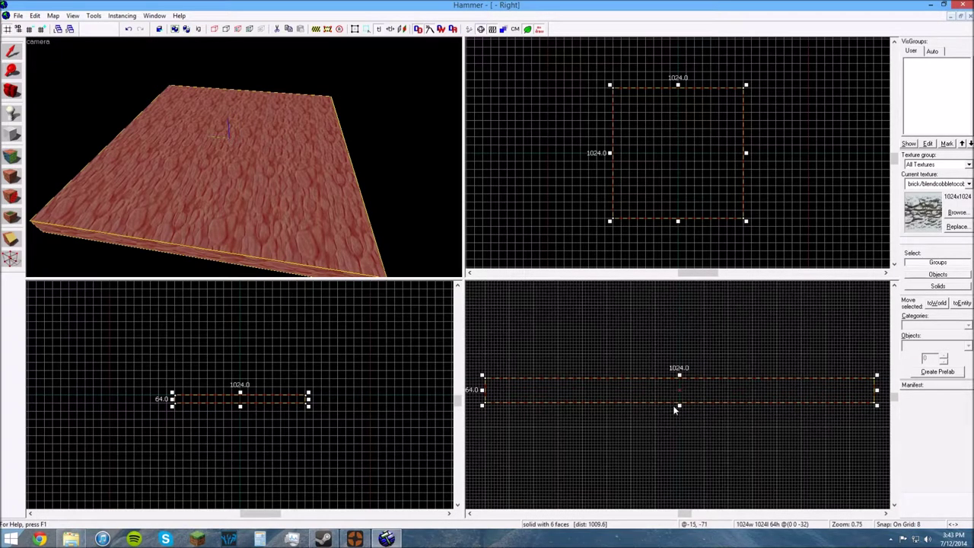
scroll(670, 442, down, 12)
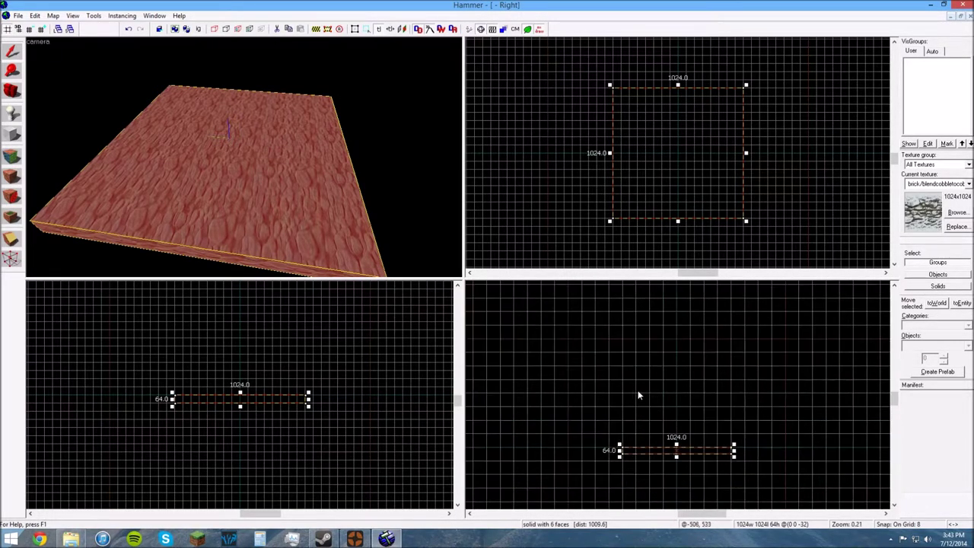
scroll(708, 399, up, 6)
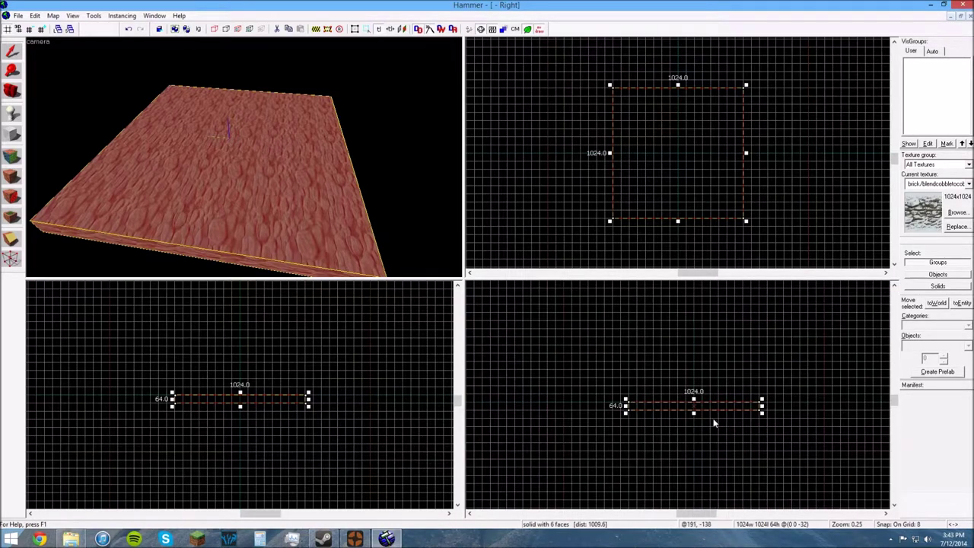
scroll(685, 415, down, 3)
scroll(708, 410, up, 7)
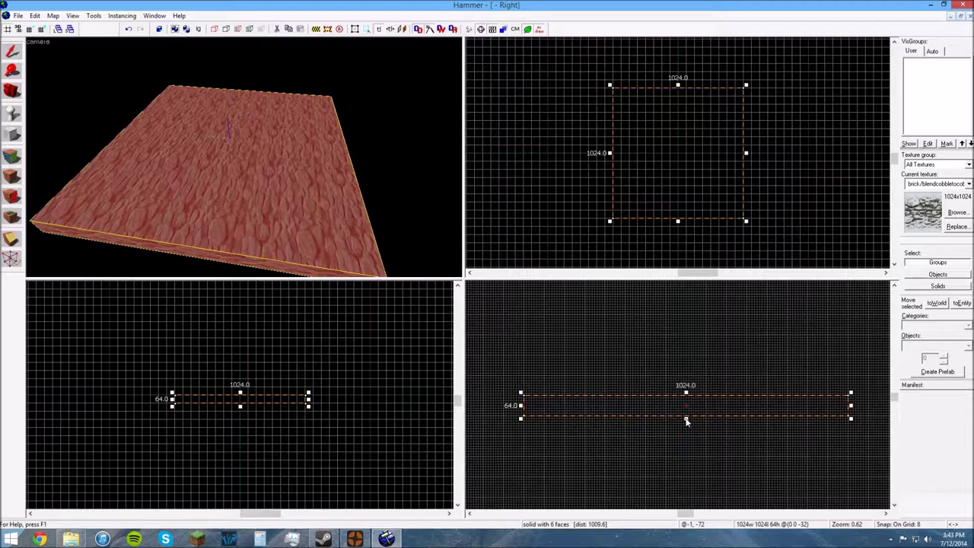
drag(686, 419, 687, 405)
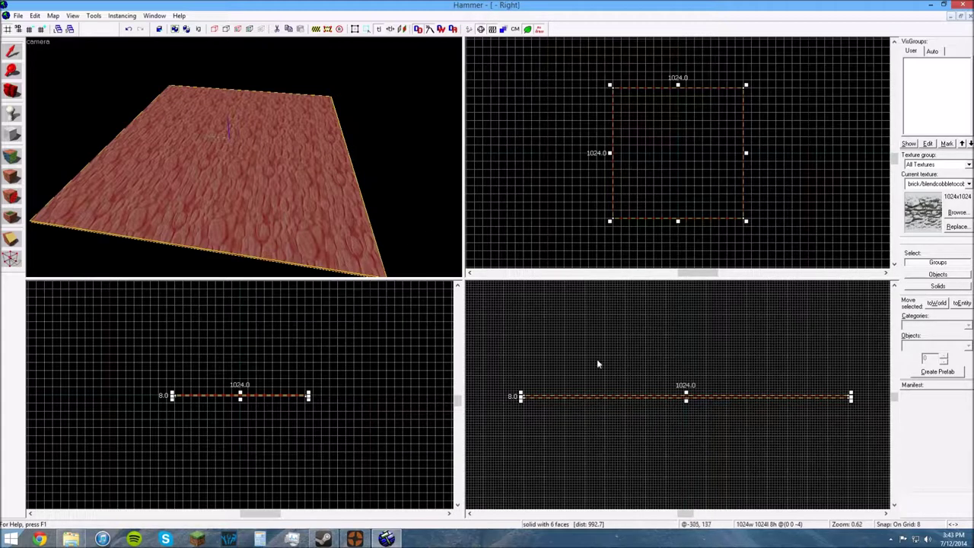
scroll(683, 431, down, 3)
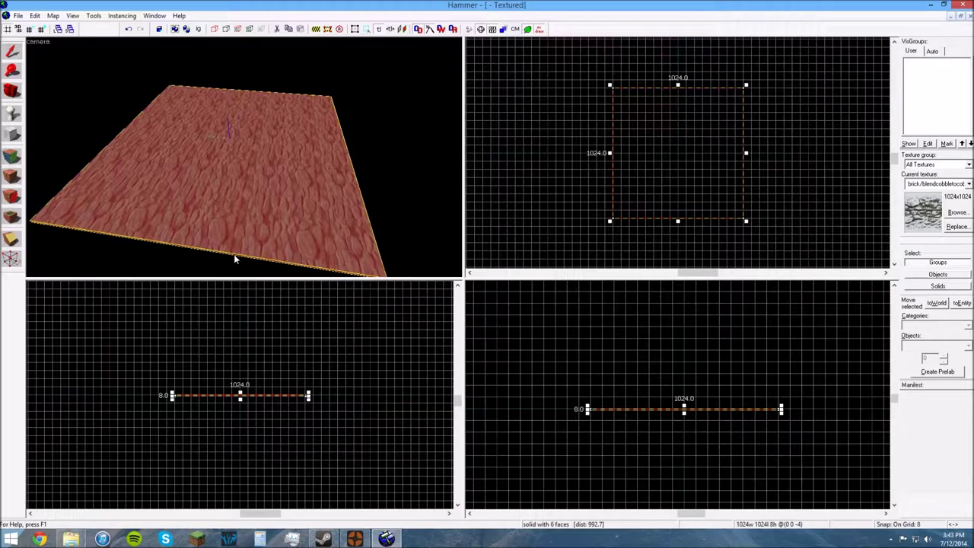
key(z)
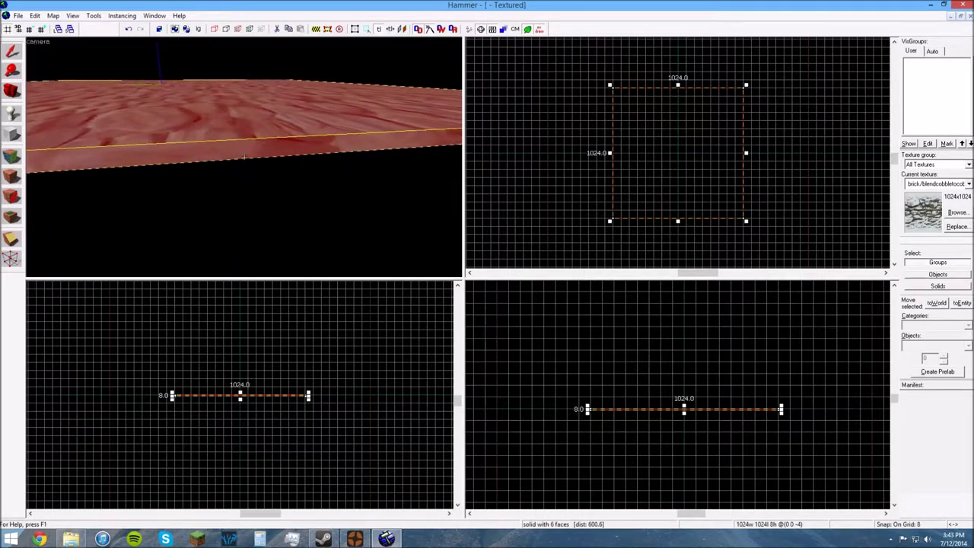
Step: Duplicate the floor block 8 units straight up so the copy rests on top of the original
key(s)
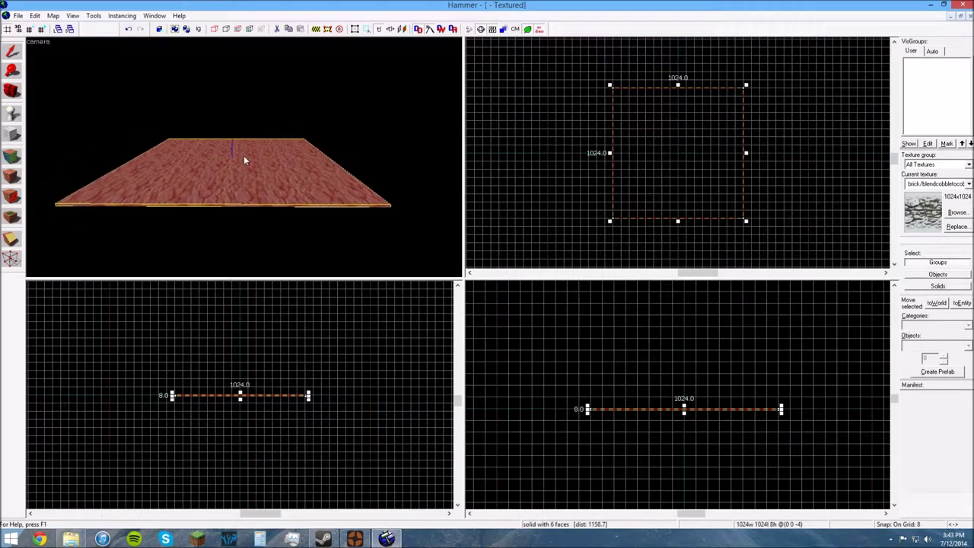
key(z)
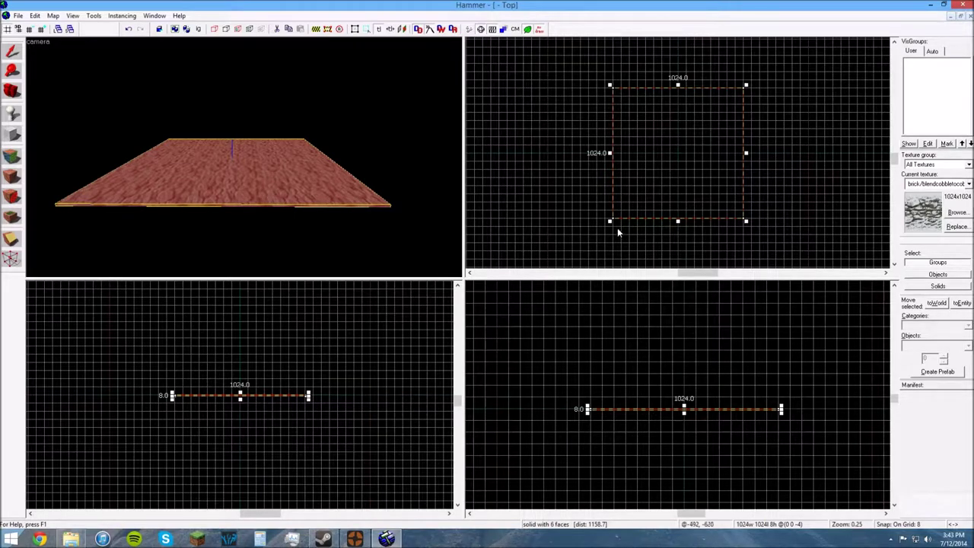
scroll(597, 381, up, 3)
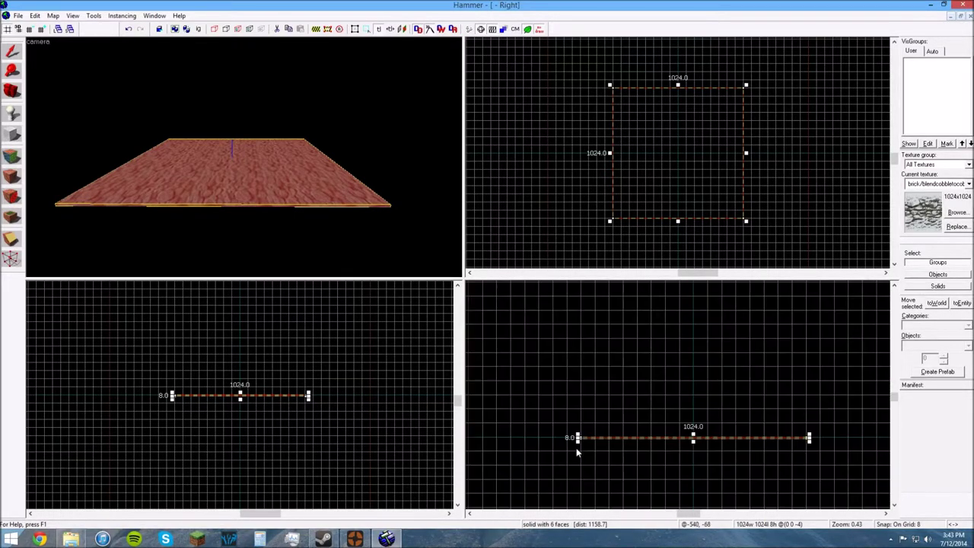
scroll(579, 442, up, 3)
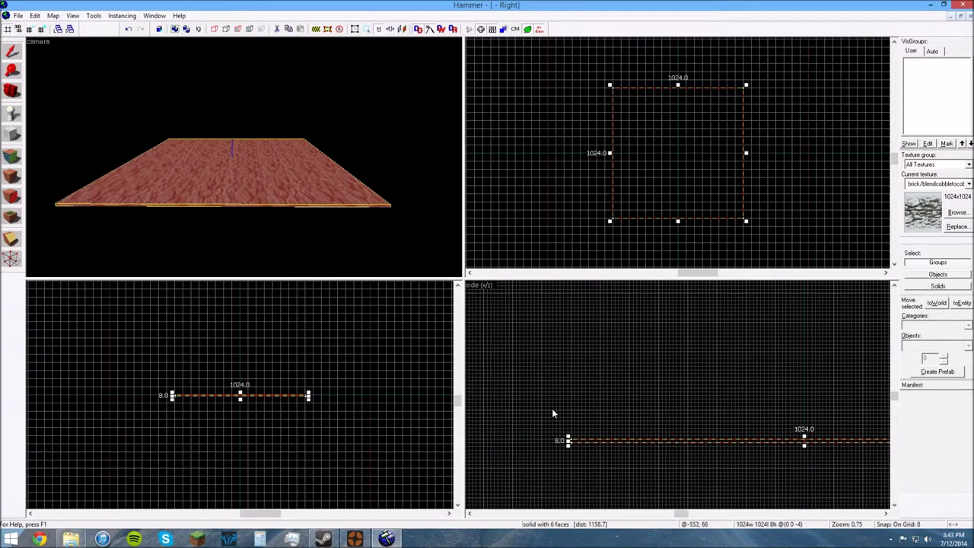
scroll(553, 414, down, 2)
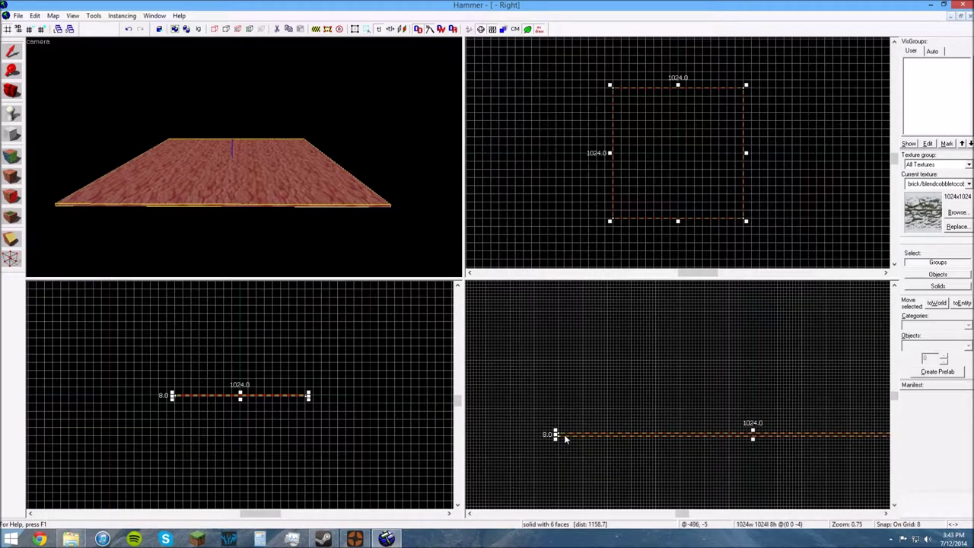
drag(565, 439, 539, 431)
scroll(519, 410, down, 4)
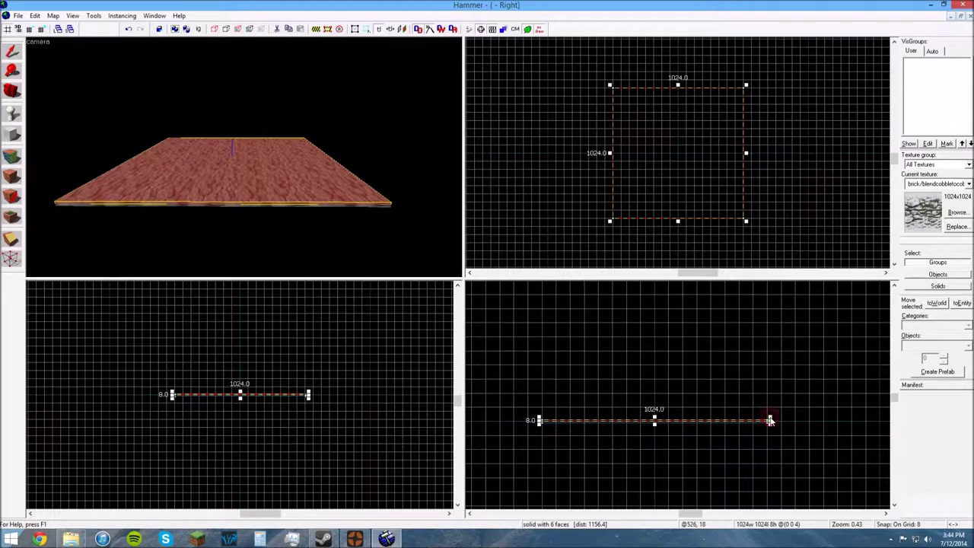
Step: Reshape the copied block into a wall 8 units thick and 192 units high along the floor's negative X edge
key(shift+b)
mouse_move(543, 420)
mouse_down()
mouse_move(587, 331)
mouse_move(557, 327)
mouse_move(547, 337)
mouse_move(542, 377)
mouse_up()
key(Return)
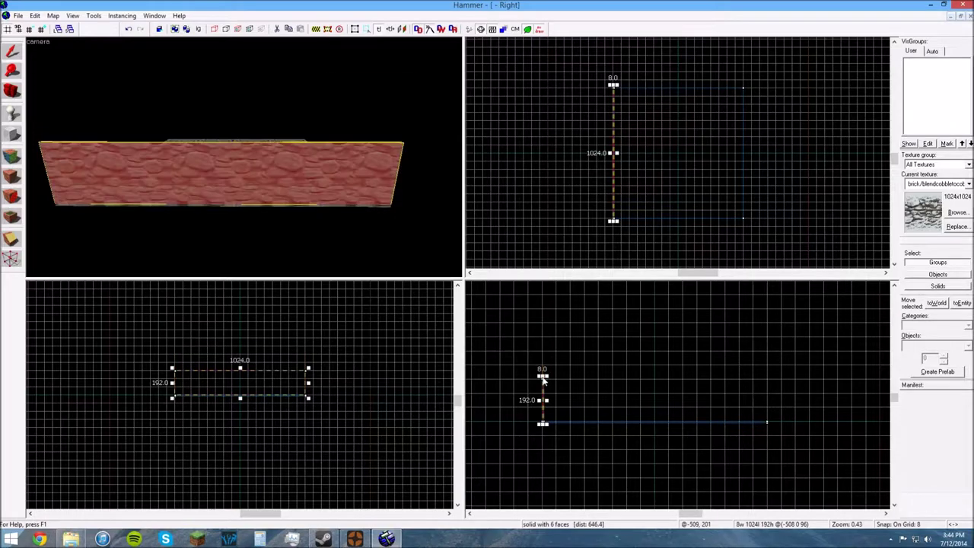
Step: Duplicate the 192-unit-high wall onto the opposite, positive X edge of the floor, aligned with the floor's corners
scroll(625, 207, up, 3)
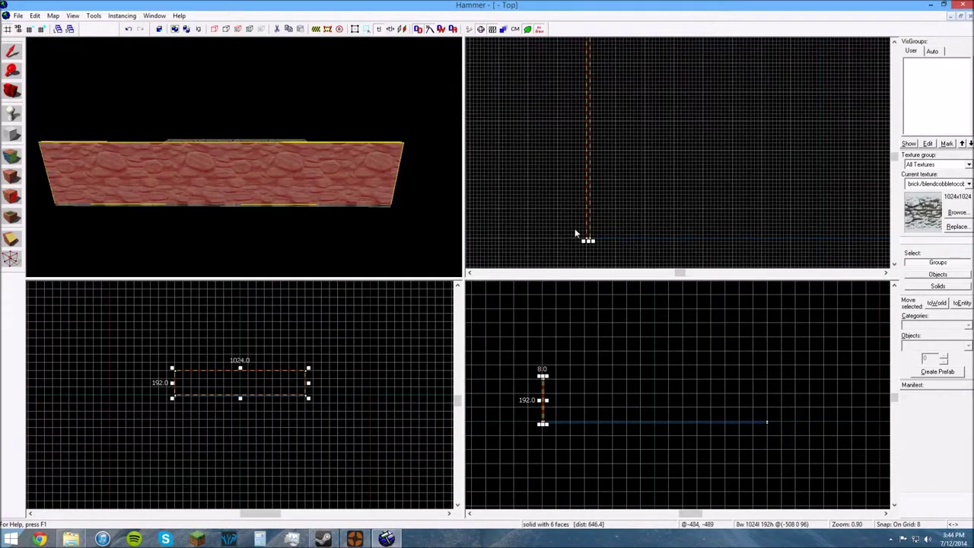
key(Right)
key(Right)
key(Right)
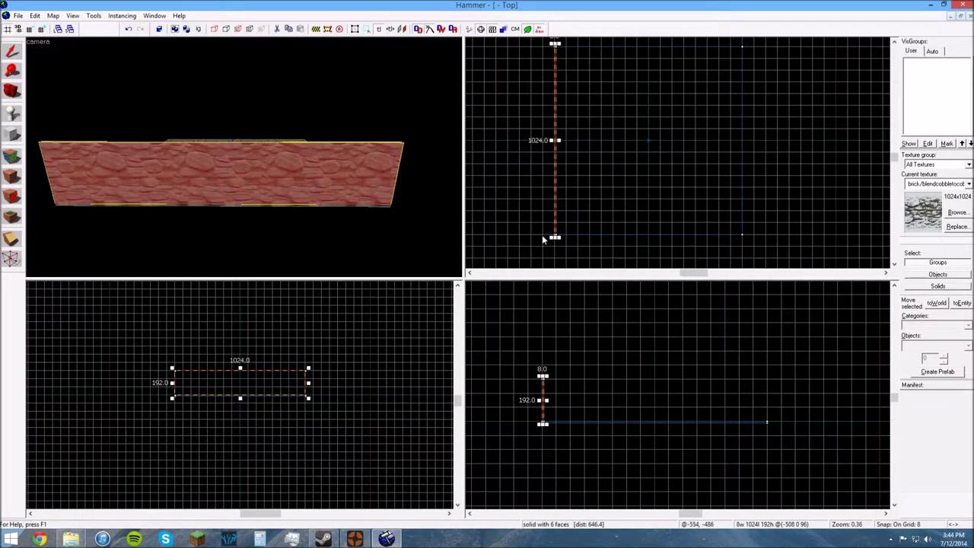
scroll(545, 237, up, 2)
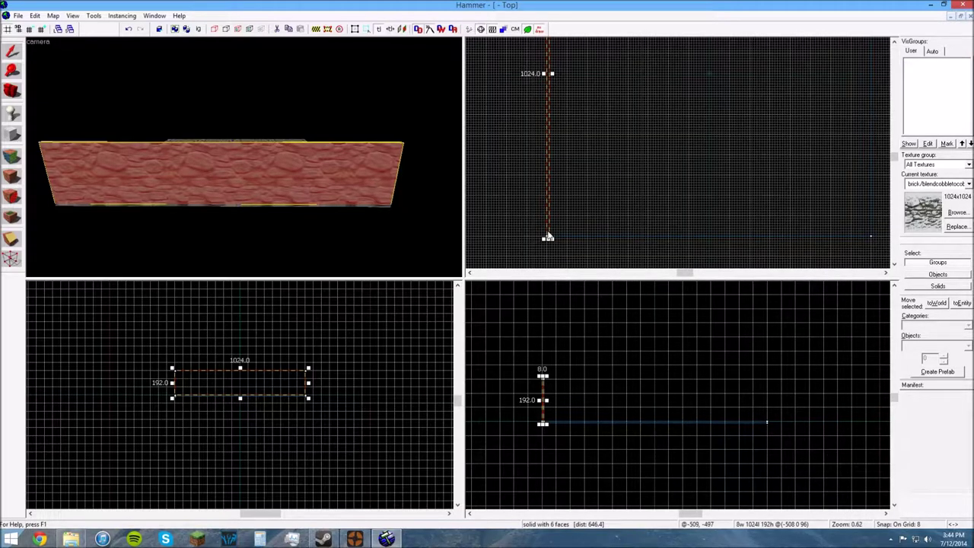
drag(548, 237, 869, 229)
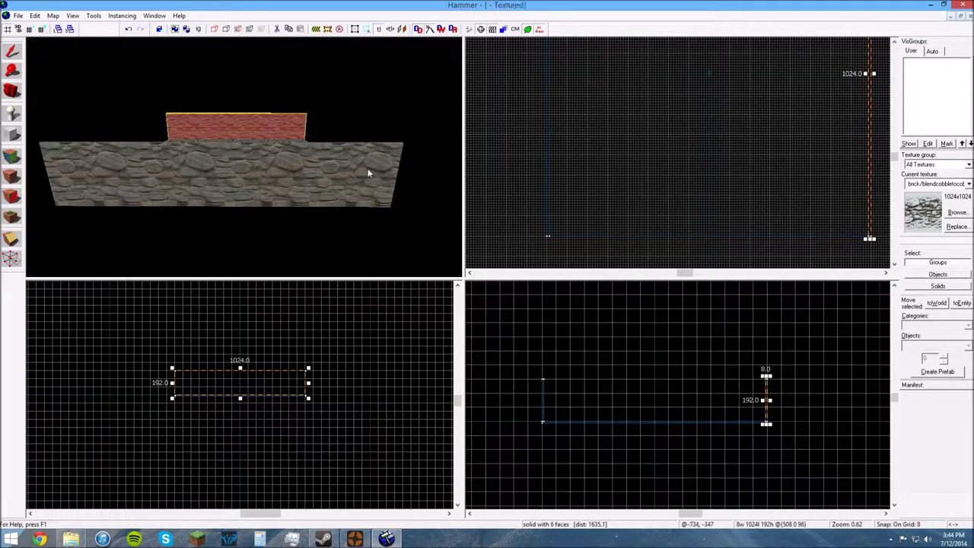
Step: Duplicate the positive X wall 8 units inward and reshape the copy into a 1008-unit-wide, 1-unit-thick wall along the negative Y edge
key(z)
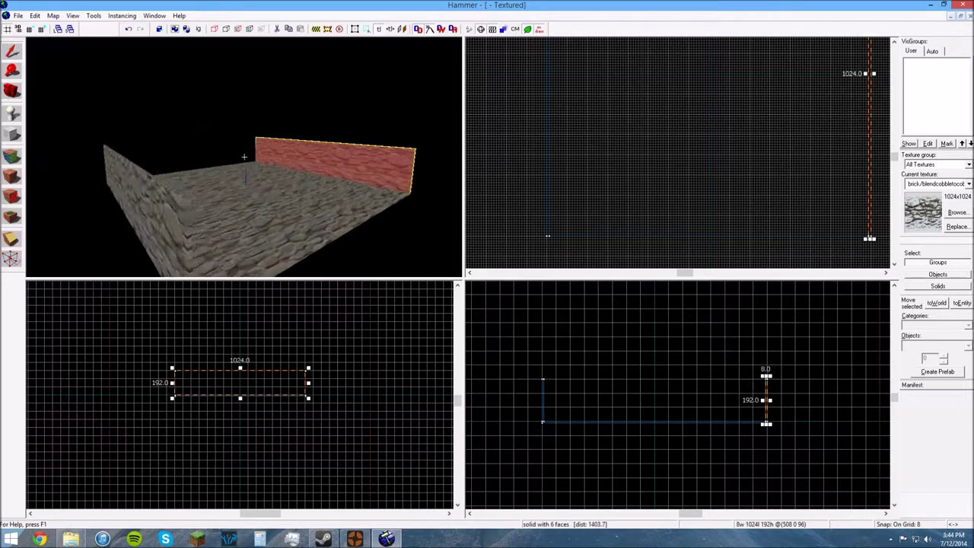
key(z)
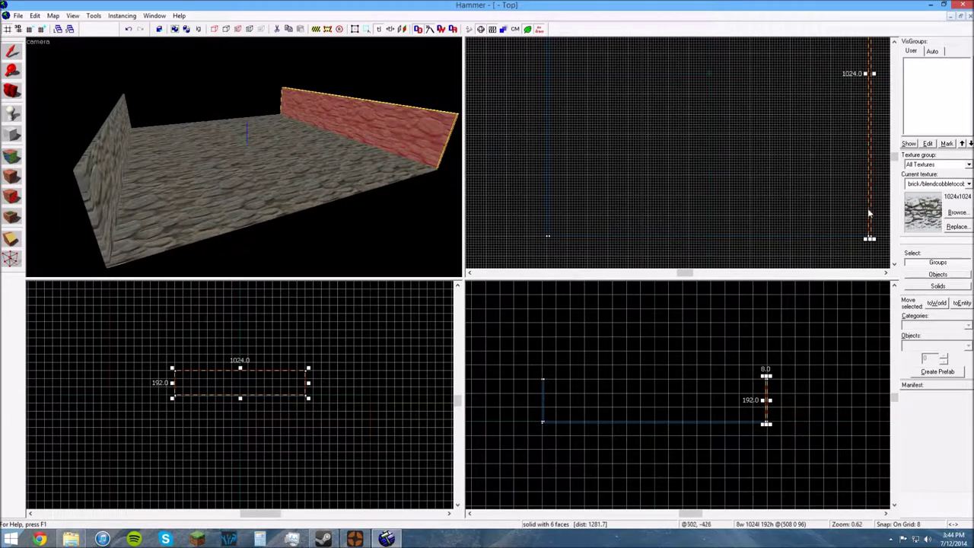
click(868, 234)
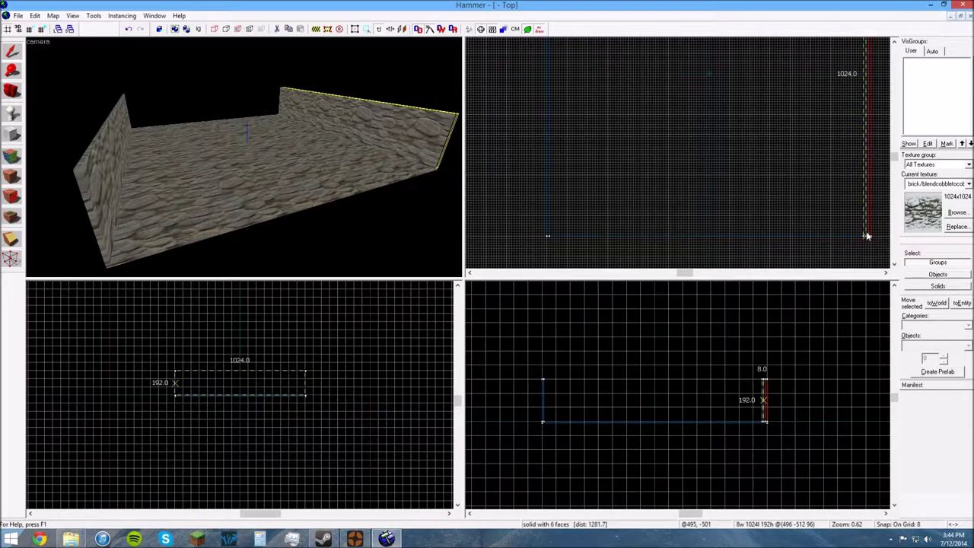
click(868, 236)
scroll(841, 242, down, 4)
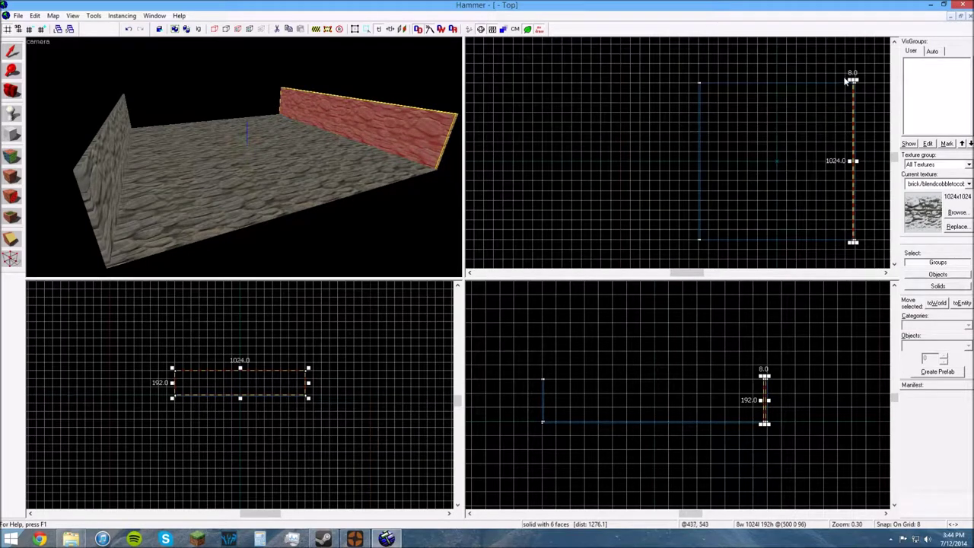
drag(852, 84, 696, 235)
scroll(707, 243, up, 2)
scroll(699, 238, up, 10)
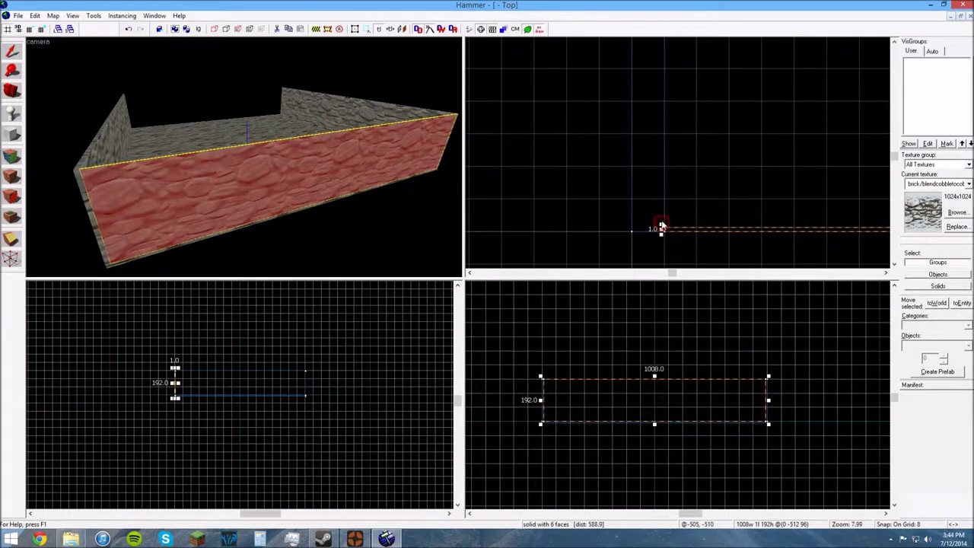
Step: Thicken the negative Y wall to 8 units and duplicate it onto the floor's opposite, positive Y edge
drag(662, 228, 662, 200)
scroll(607, 225, down, 3)
scroll(607, 225, down, 6)
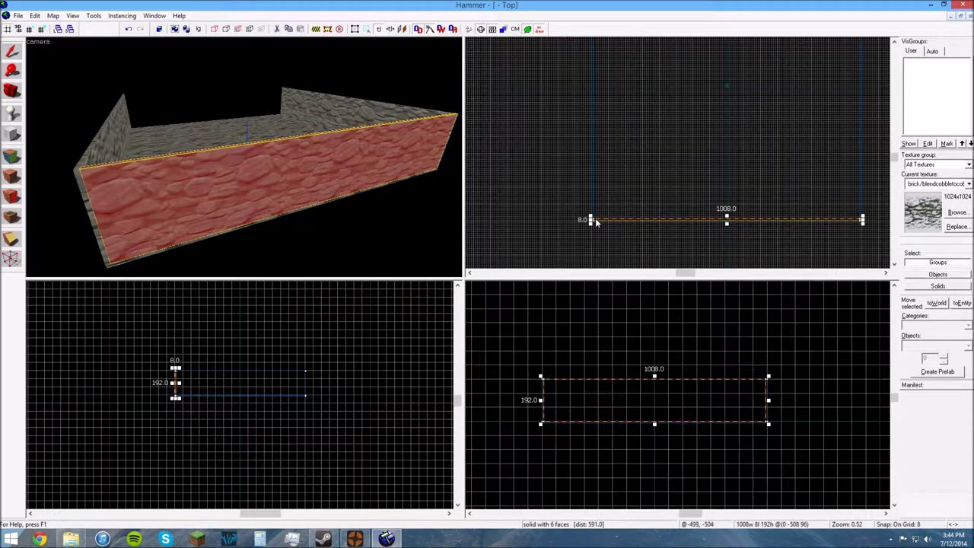
drag(598, 222, 599, 99)
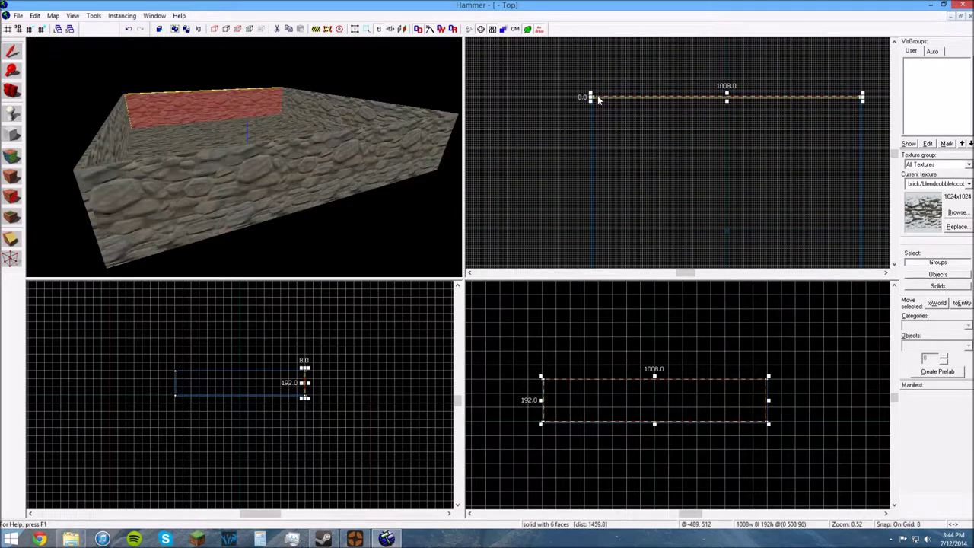
scroll(598, 99, down, 4)
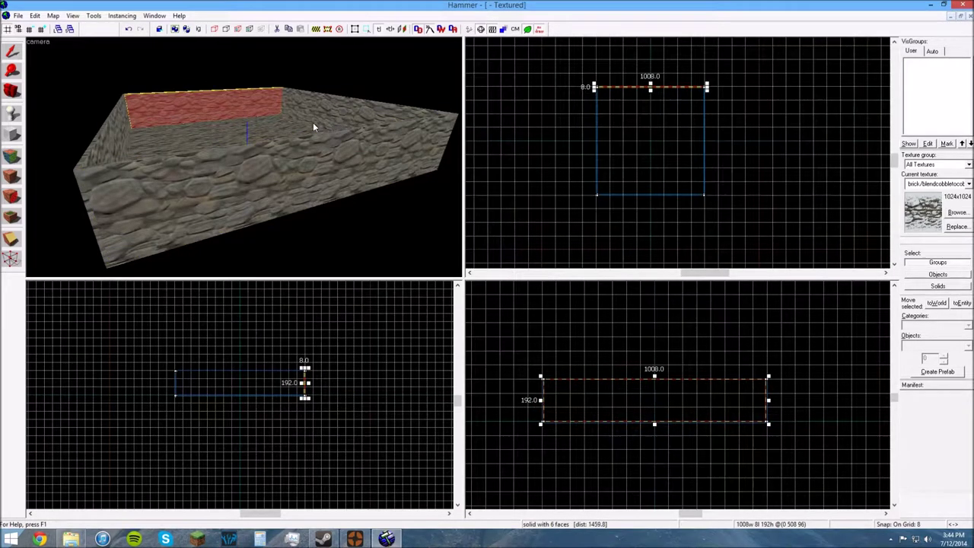
Step: Duplicate the floor block straight up onto the tops of the walls as a ceiling
click(297, 127)
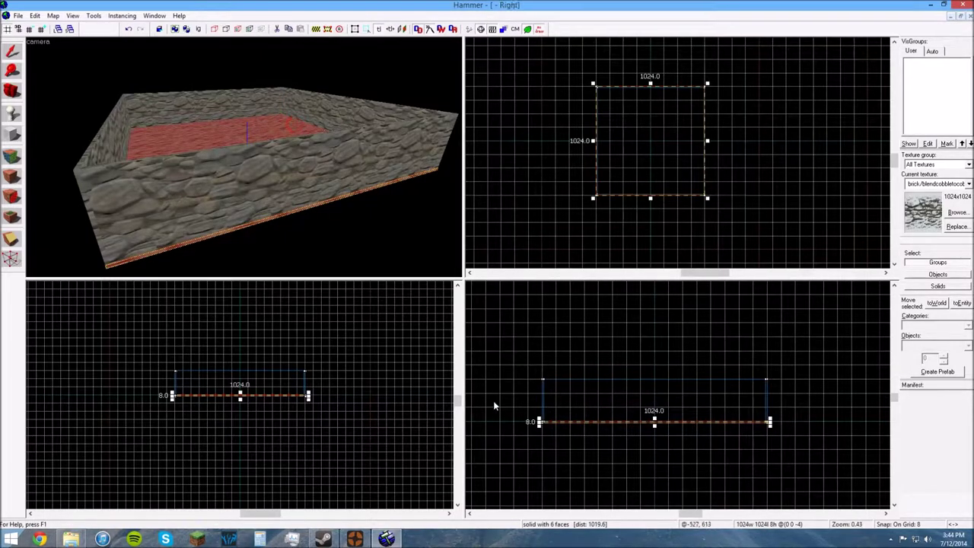
scroll(579, 428, up, 1)
scroll(537, 419, down, 1)
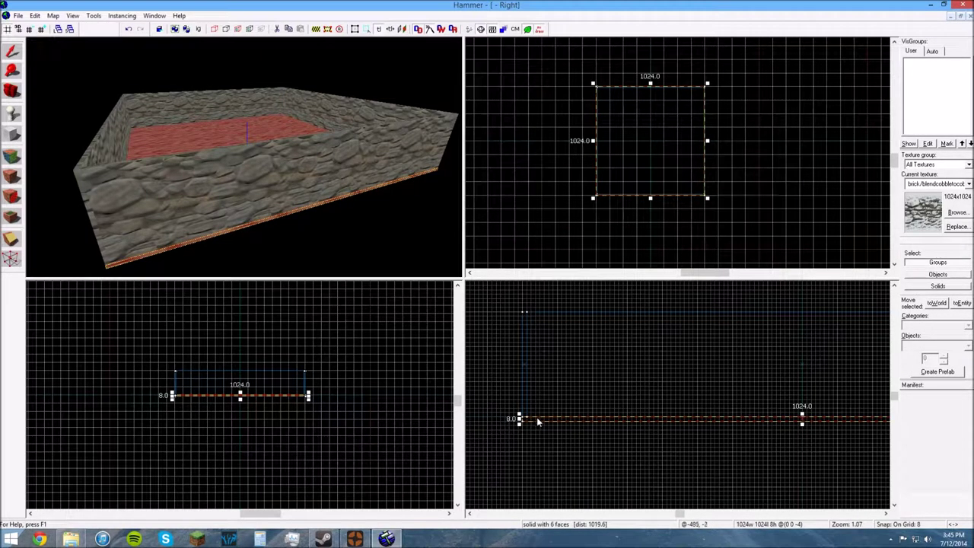
scroll(539, 420, up, 3)
drag(542, 390, 538, 310)
Step: Inspect the enclosed room in the 3D view, from outside around the ceiling and walls and from inside
key(w)
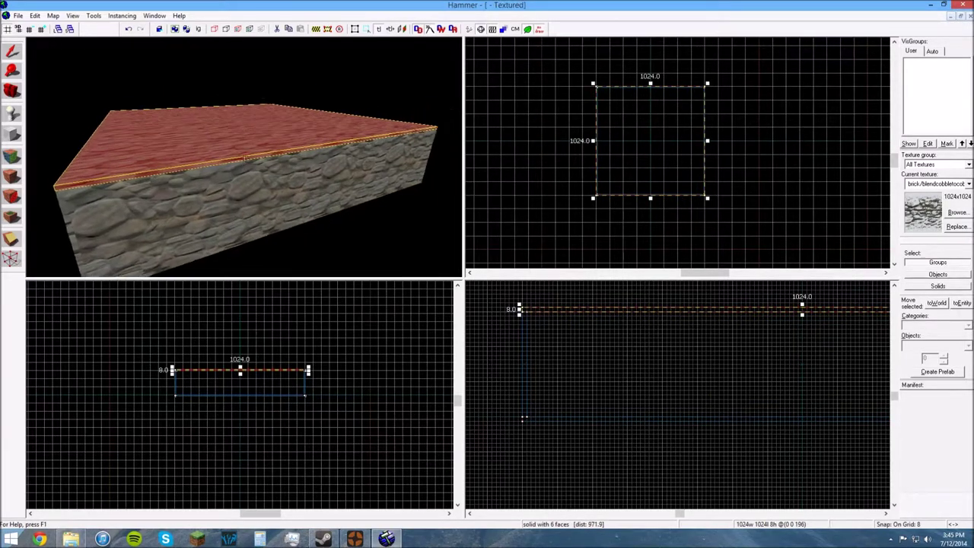
key(s)
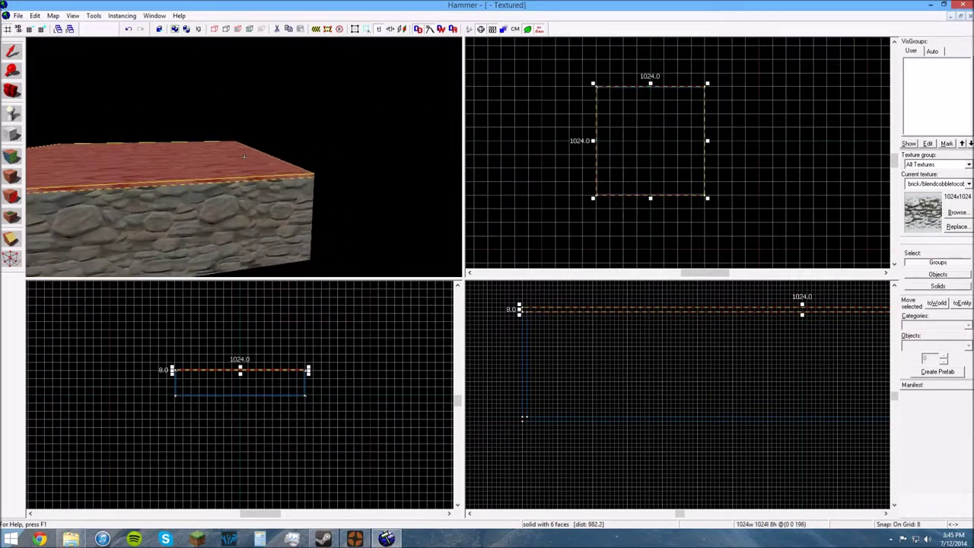
key(w)
key(Left)
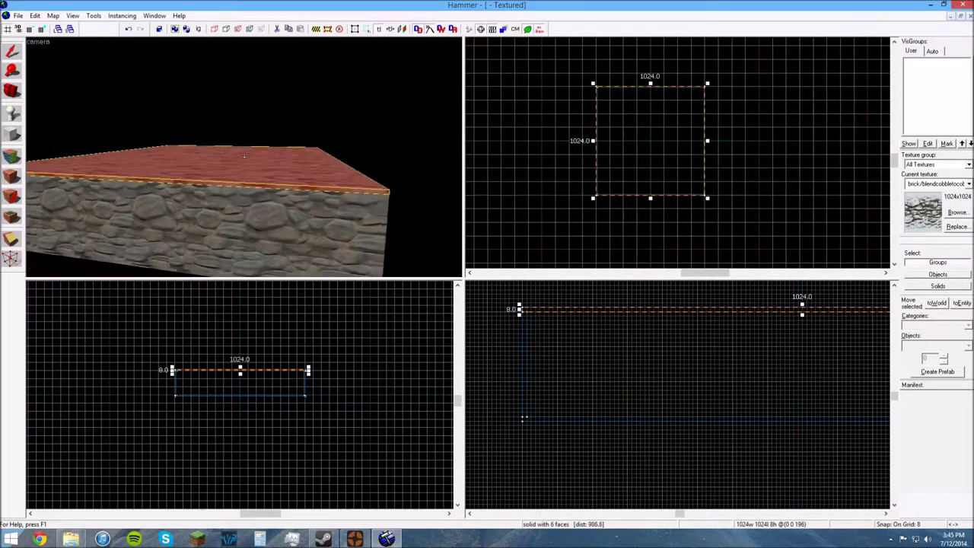
key(s)
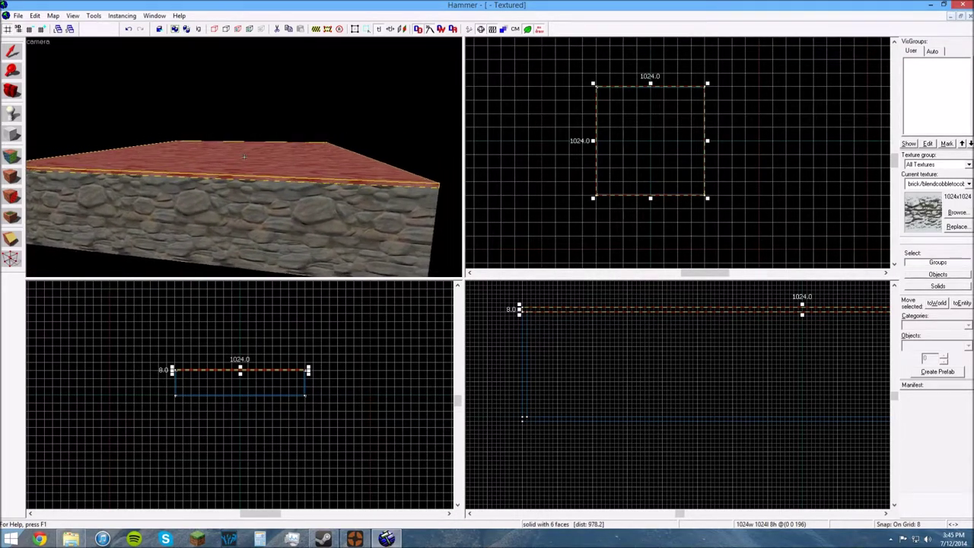
key(Right)
key(Left)
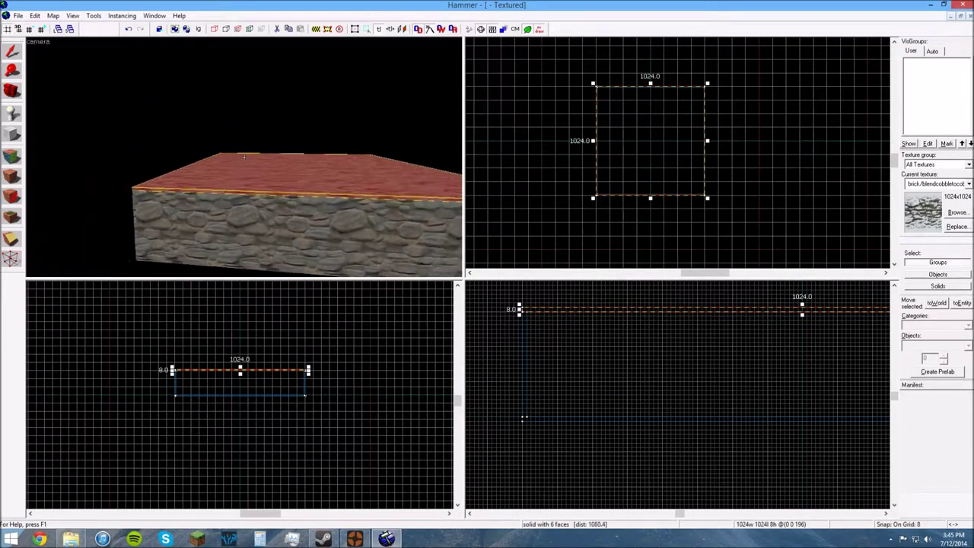
drag(244, 156, 245, 157)
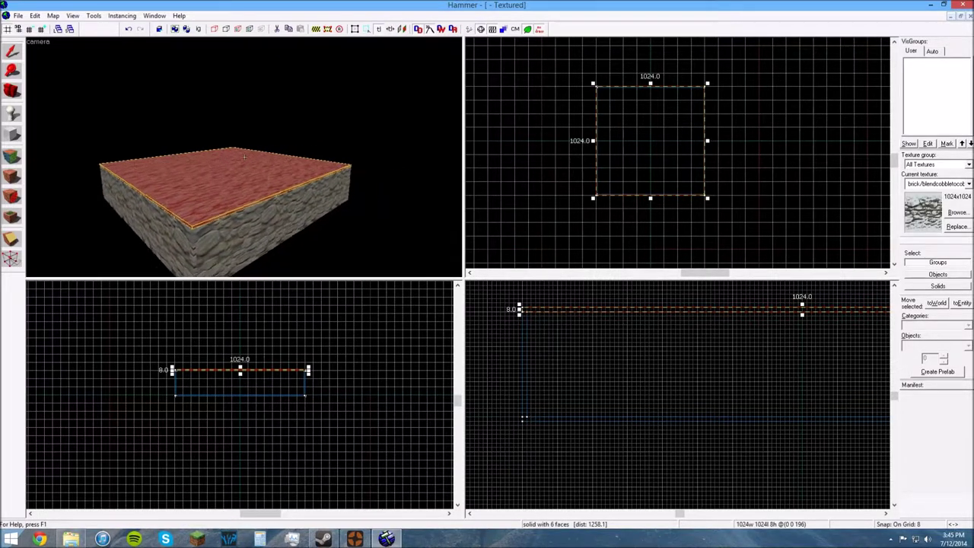
drag(244, 157, 244, 156)
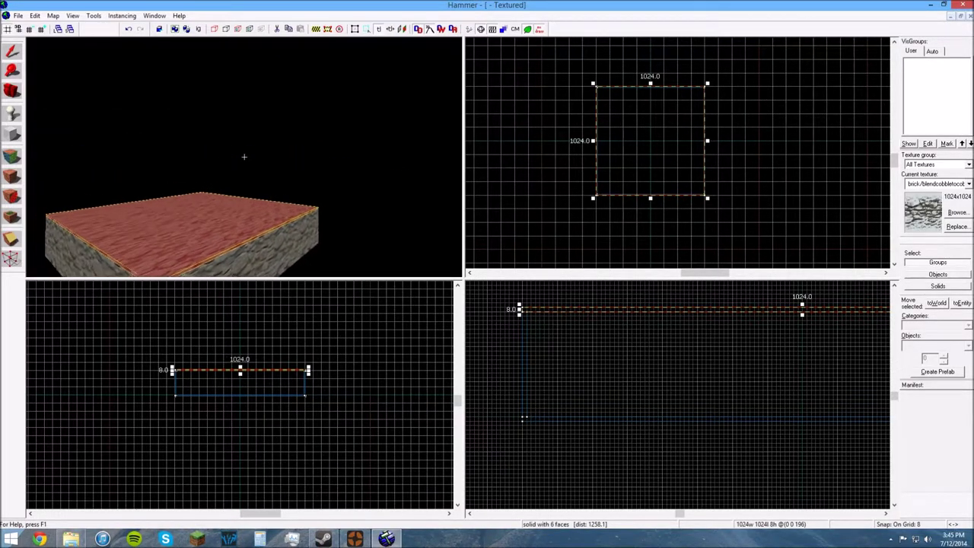
drag(244, 157, 244, 156)
key(w)
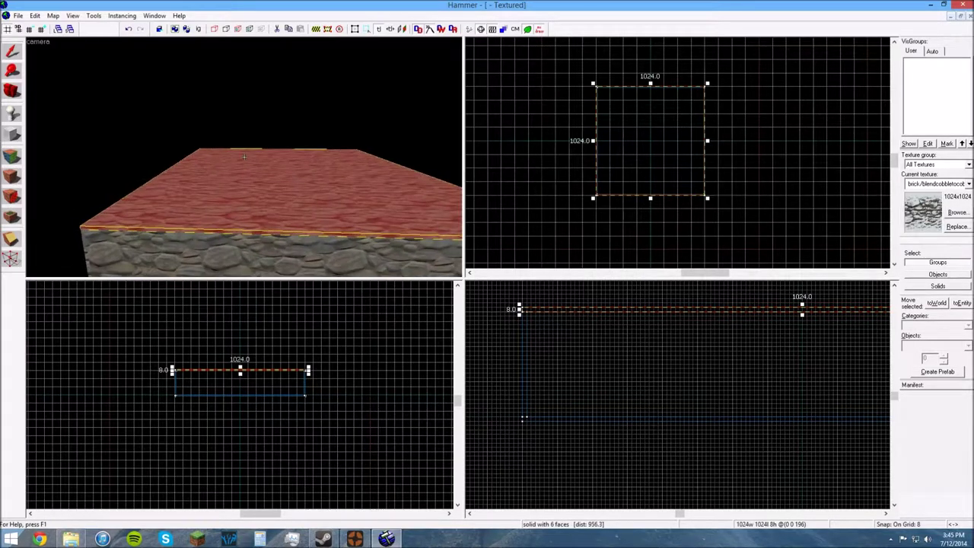
key(w)
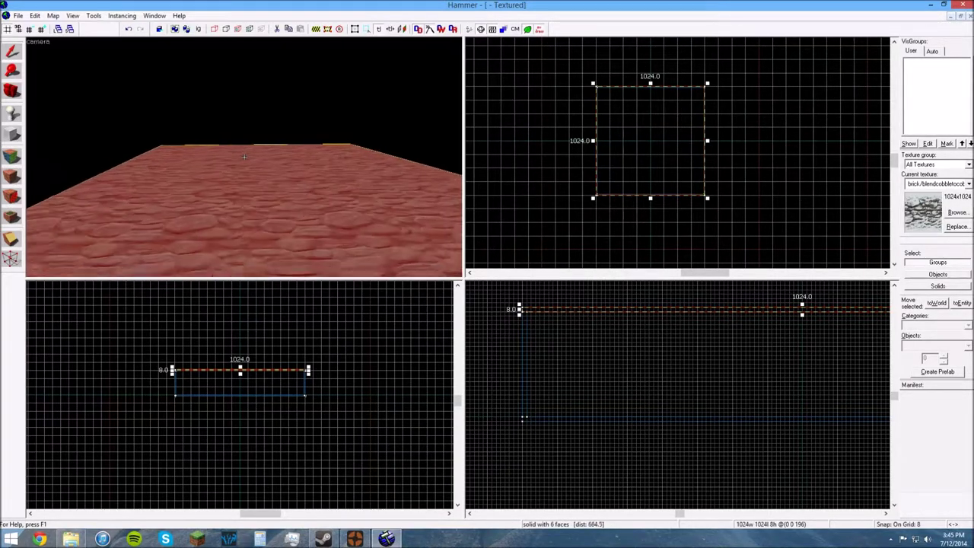
drag(244, 157, 244, 156)
key(w)
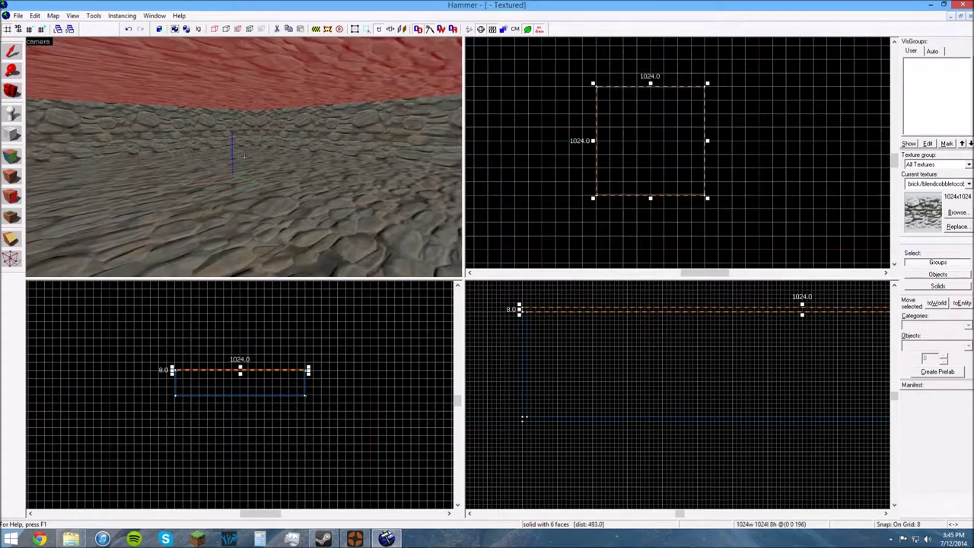
Step: Place an info_player_teamspawn entity on the floor inside the room and select it for a close view from above
click(13, 114)
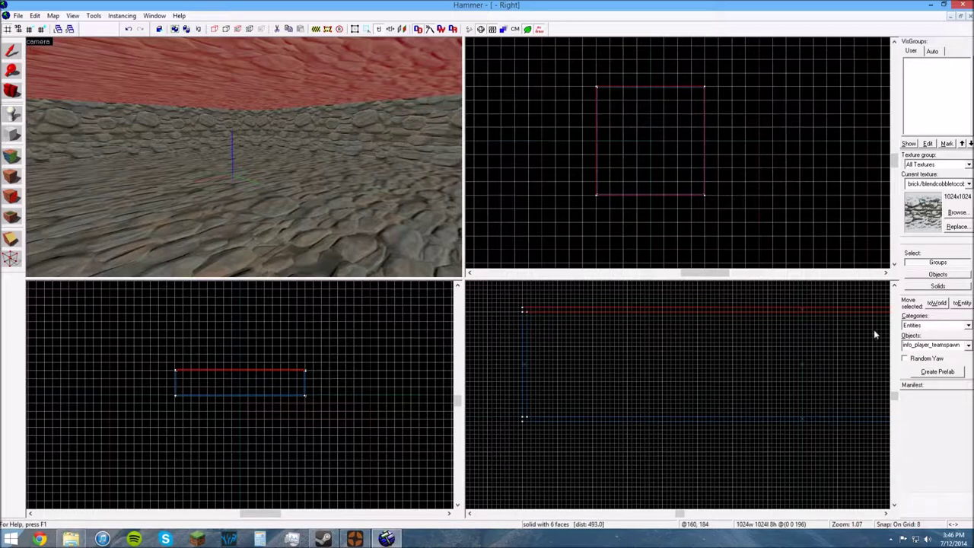
click(301, 181)
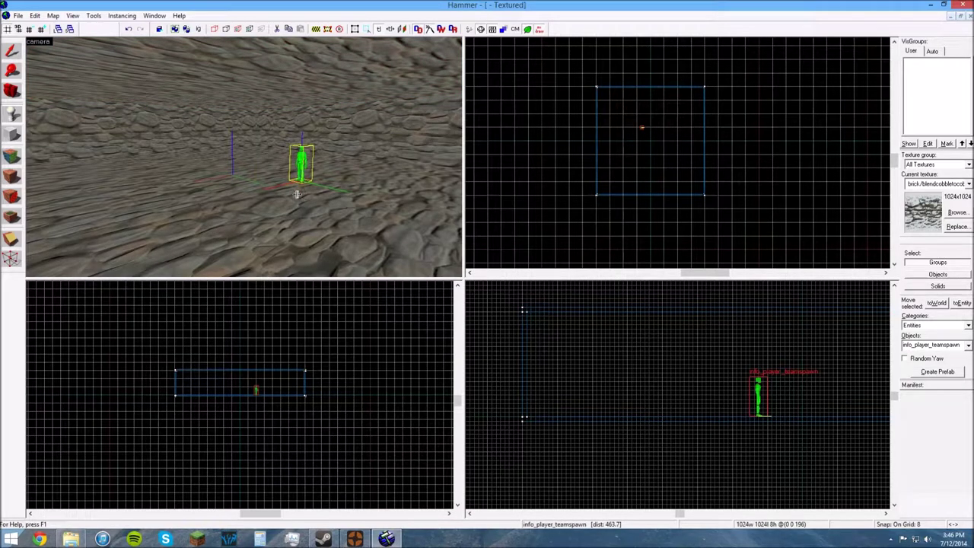
click(11, 51)
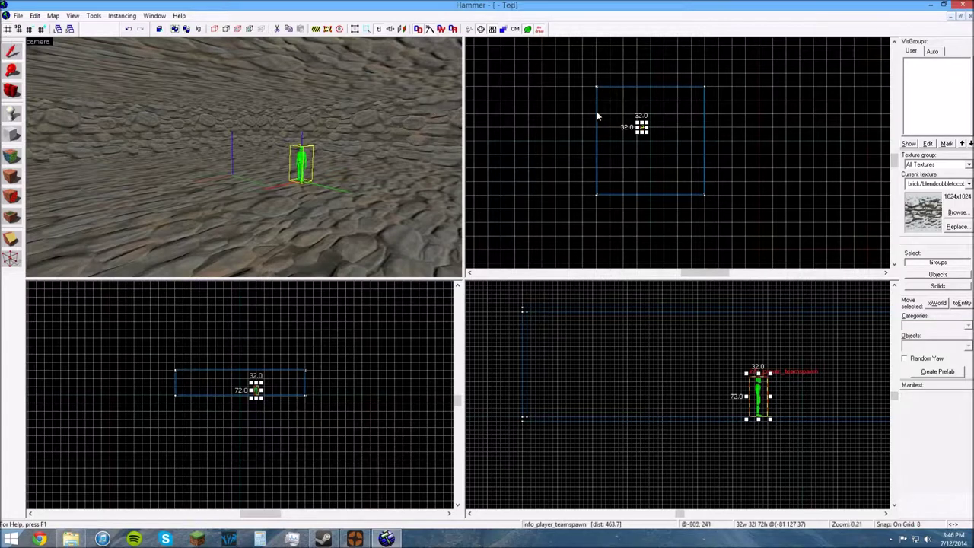
scroll(647, 126, up, 5)
scroll(623, 153, up, 7)
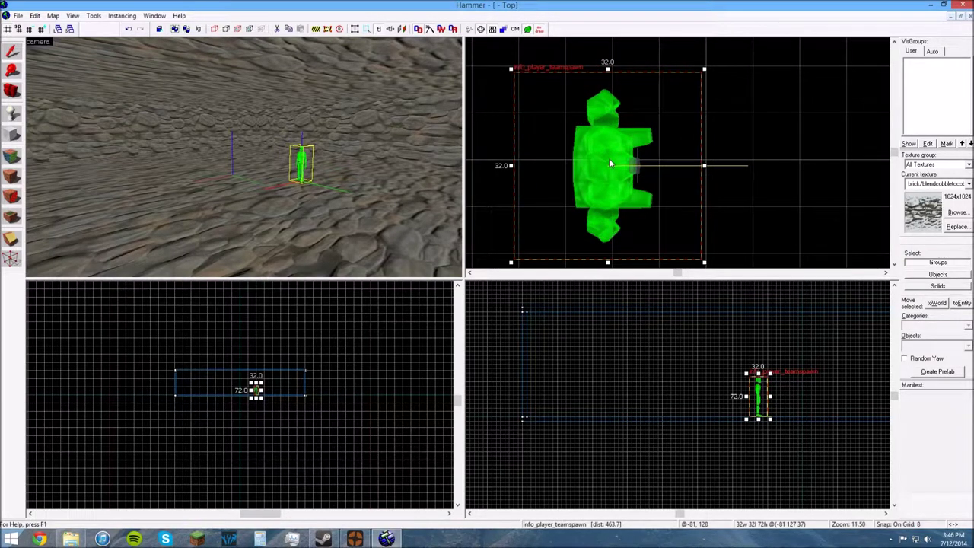
Step: Examine closely in the side view how the player spawn's feet sit relative to the floor surface
scroll(771, 429, up, 10)
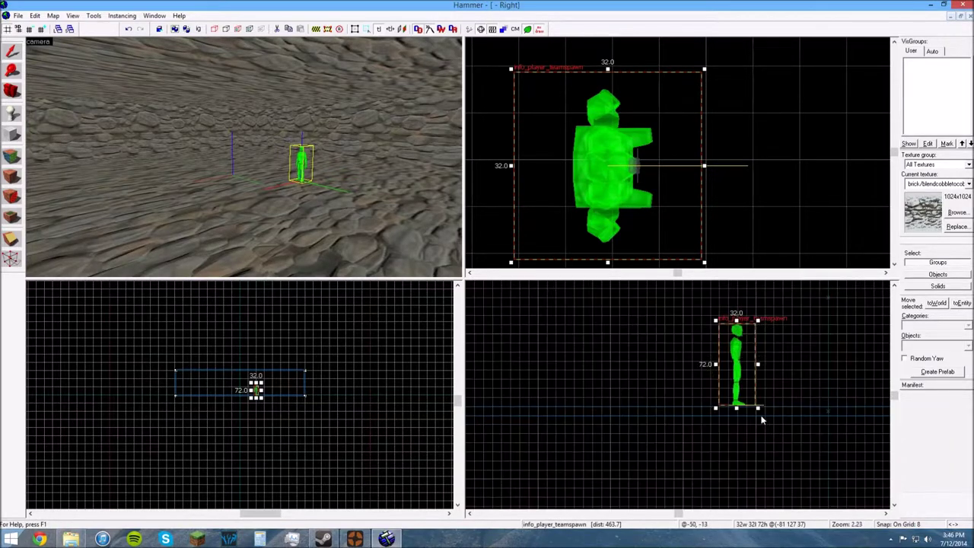
scroll(736, 402, up, 2)
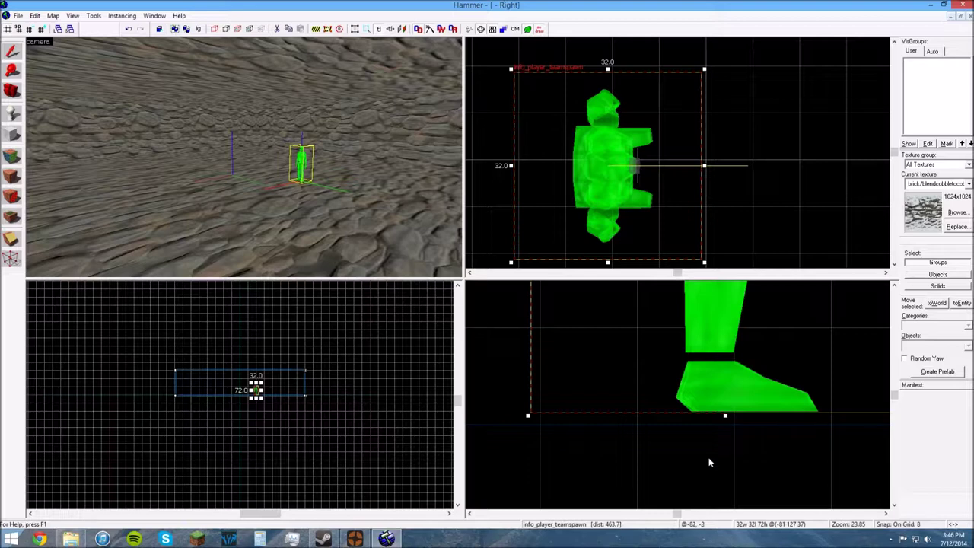
scroll(708, 459, down, 6)
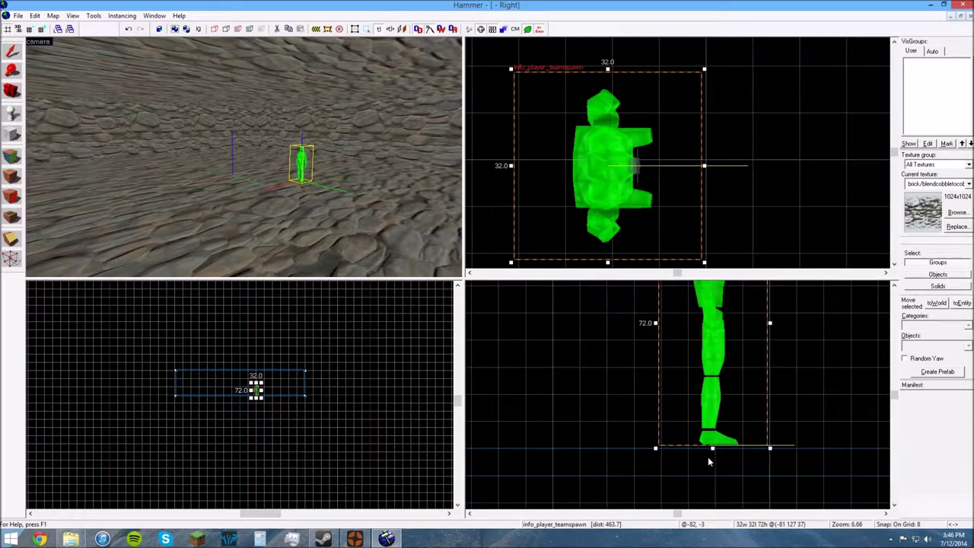
scroll(708, 457, up, 7)
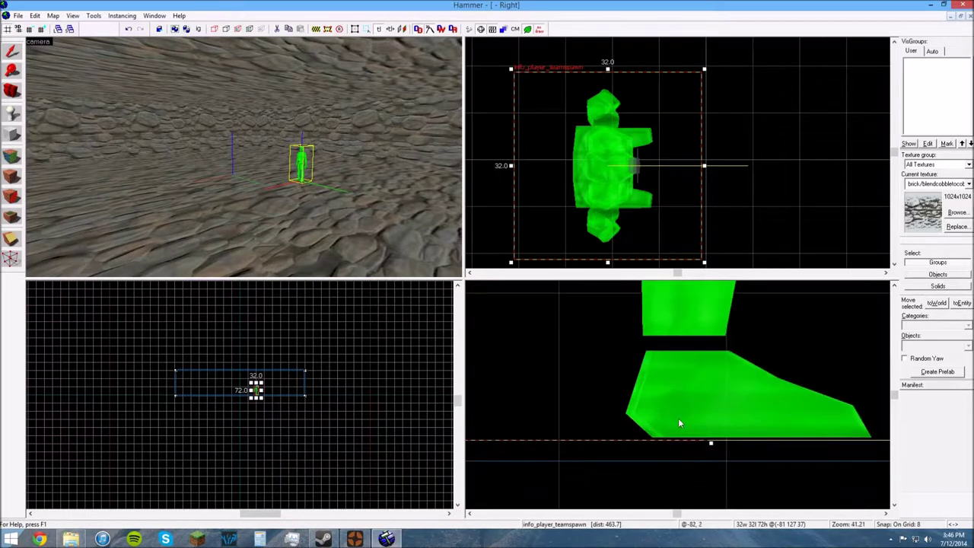
scroll(692, 438, down, 3)
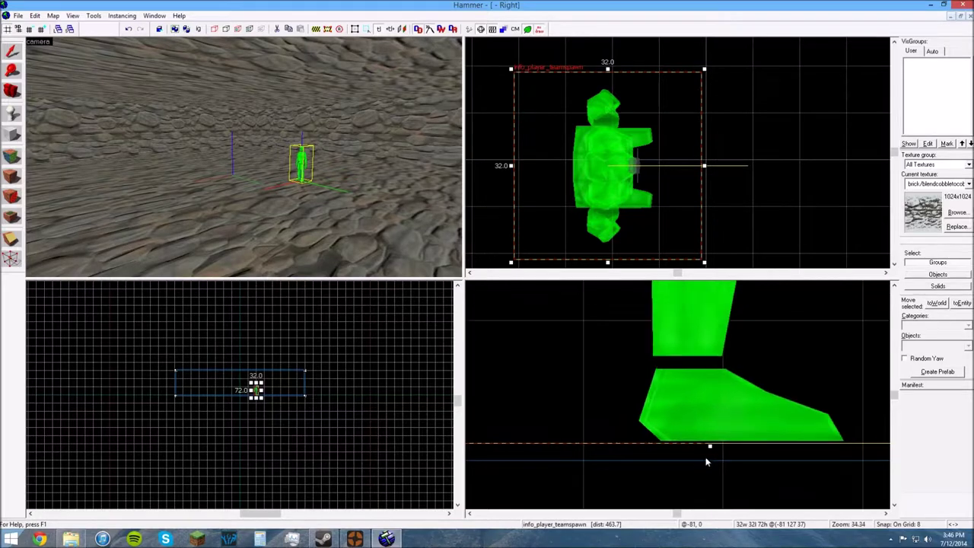
scroll(704, 440, up, 1)
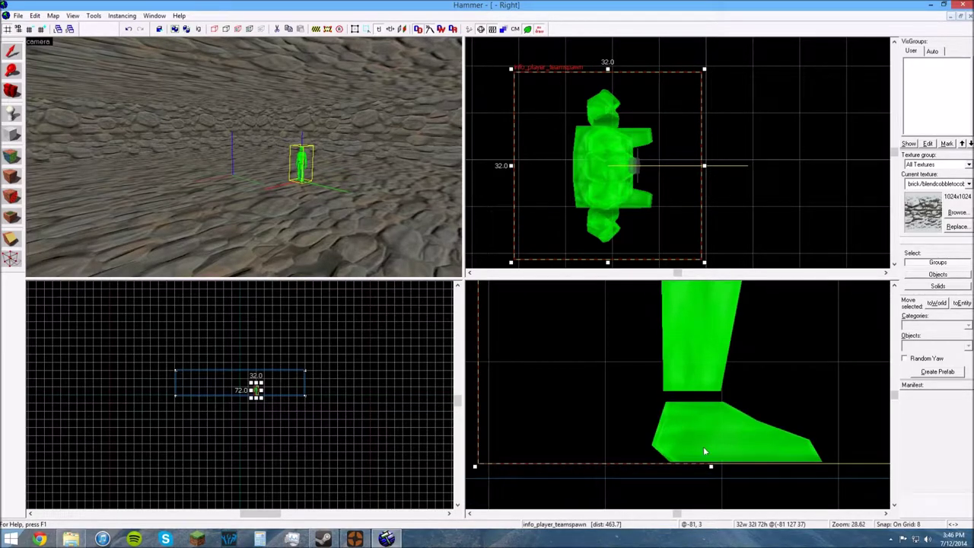
scroll(713, 456, up, 2)
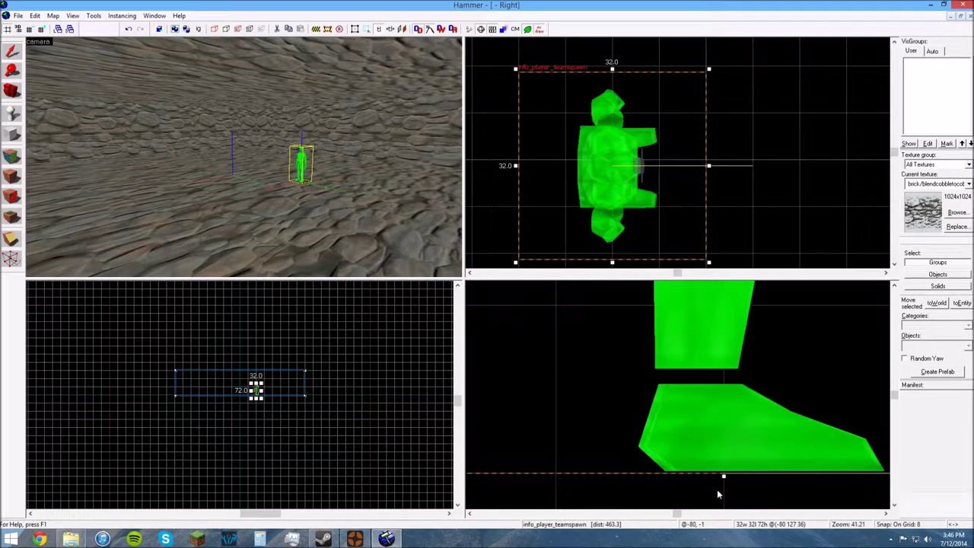
scroll(717, 488, down, 2)
scroll(718, 483, up, 10)
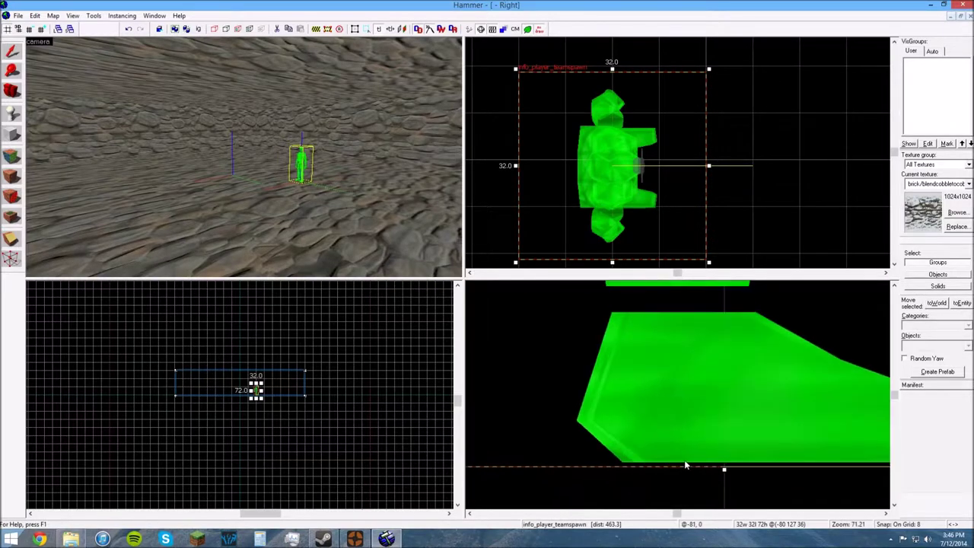
scroll(681, 468, down, 15)
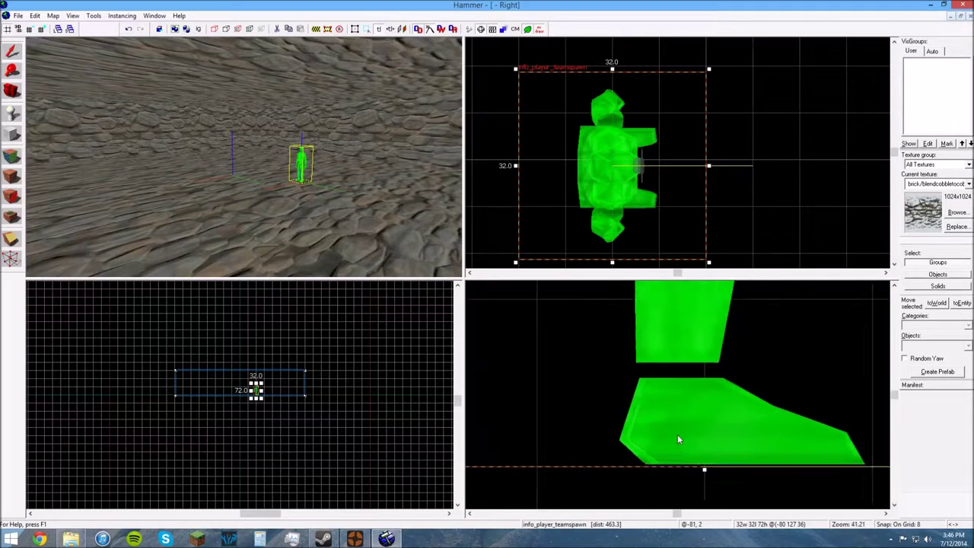
Step: Reduce the grid snap to 1 unit and raise the player spawn 1 unit so its feet clear the floor
scroll(679, 451, down, 4)
scroll(699, 457, up, 3)
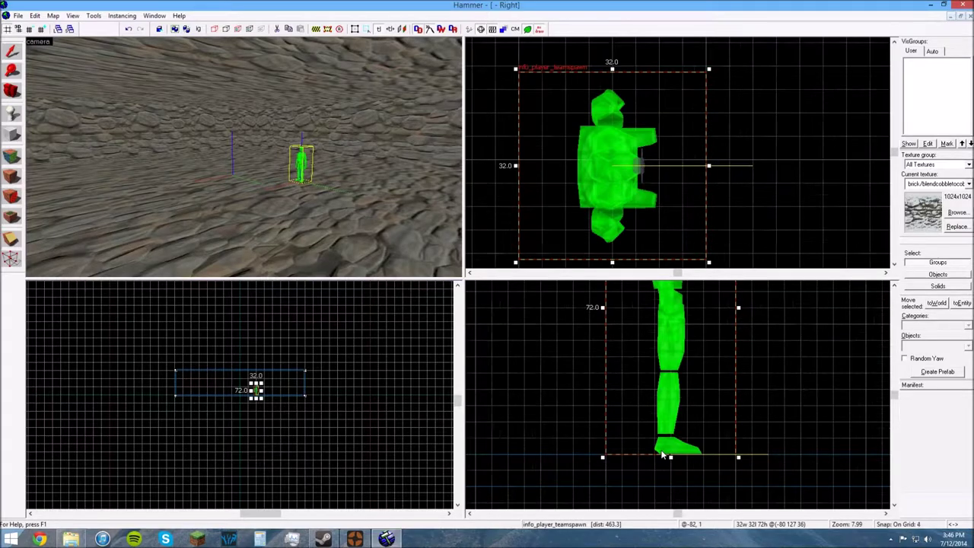
scroll(664, 454, up, 6)
scroll(680, 455, up, 4)
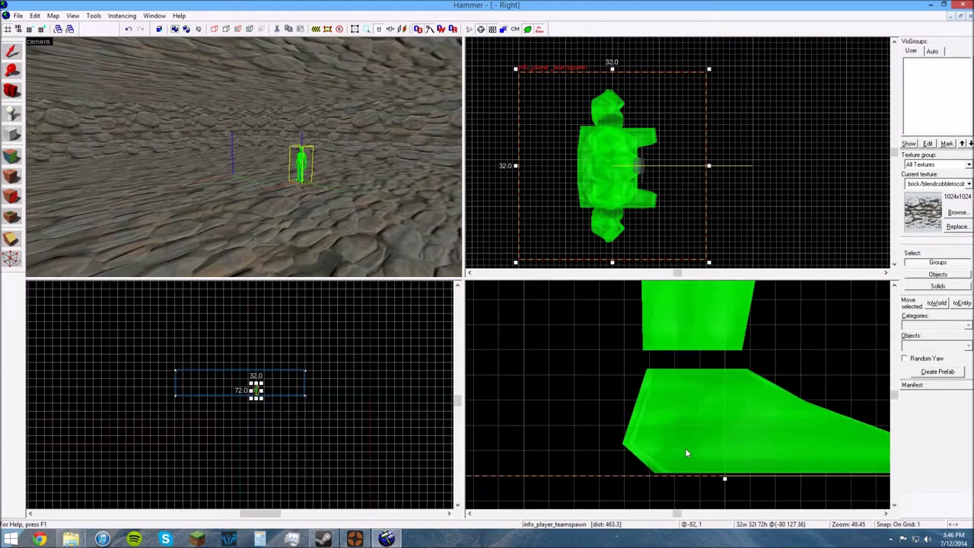
scroll(670, 481, down, 10)
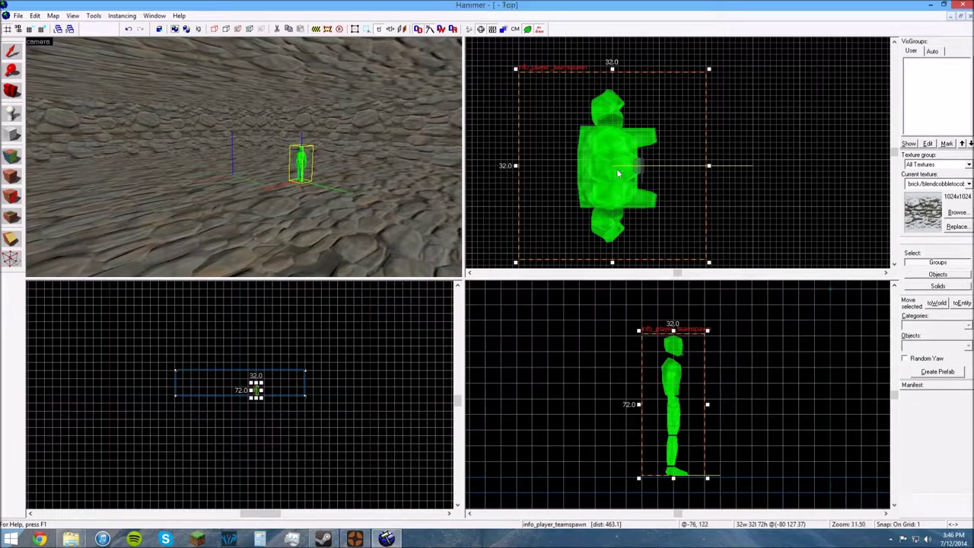
Step: Examine the player spawn and its facing line from above, and view it inside the room in the 3D camera
scroll(621, 156, up, 10)
scroll(623, 172, up, 2)
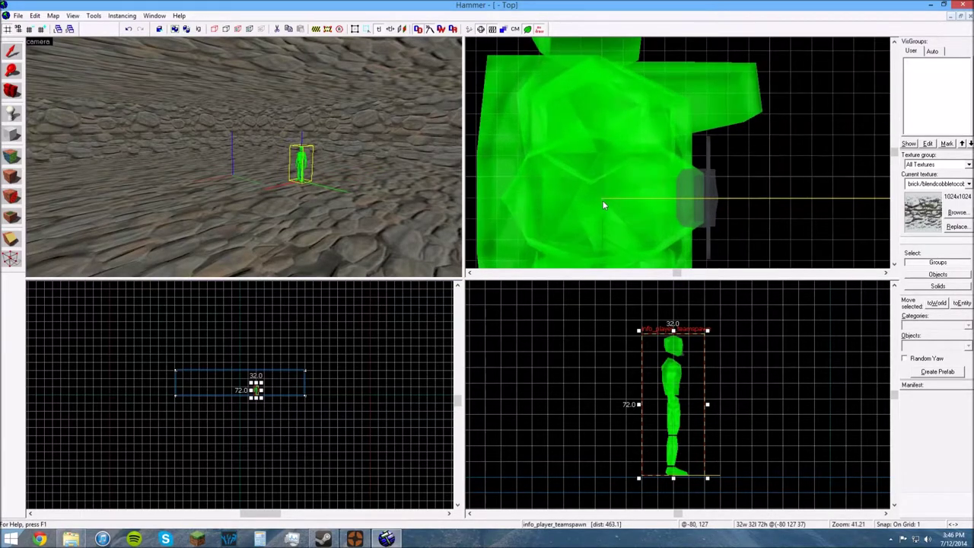
scroll(603, 206, down, 6)
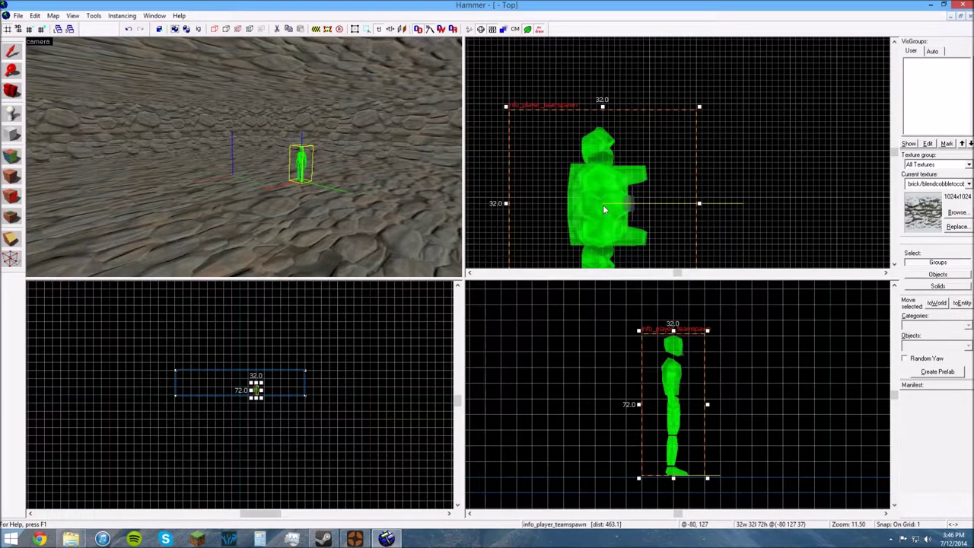
scroll(606, 183, up, 3)
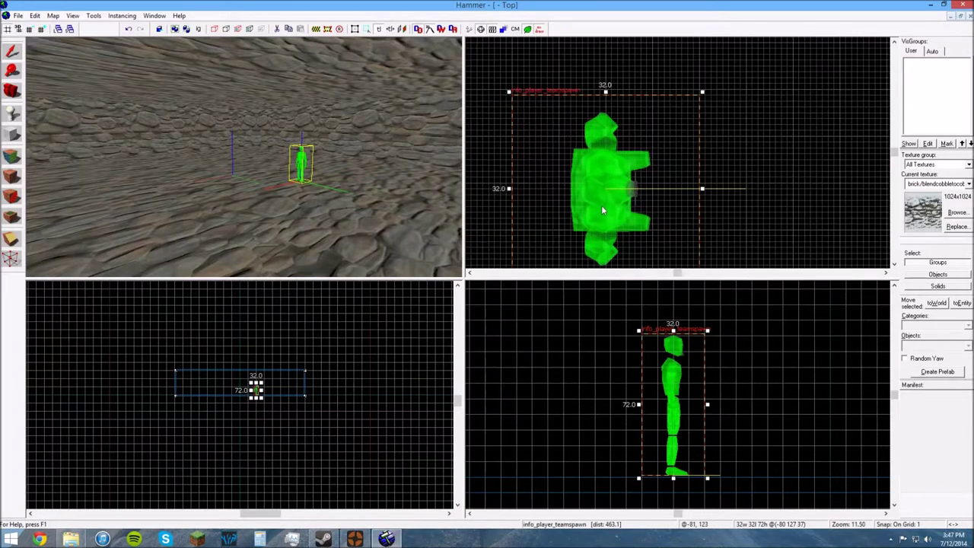
scroll(607, 176, up, 2)
scroll(609, 183, down, 3)
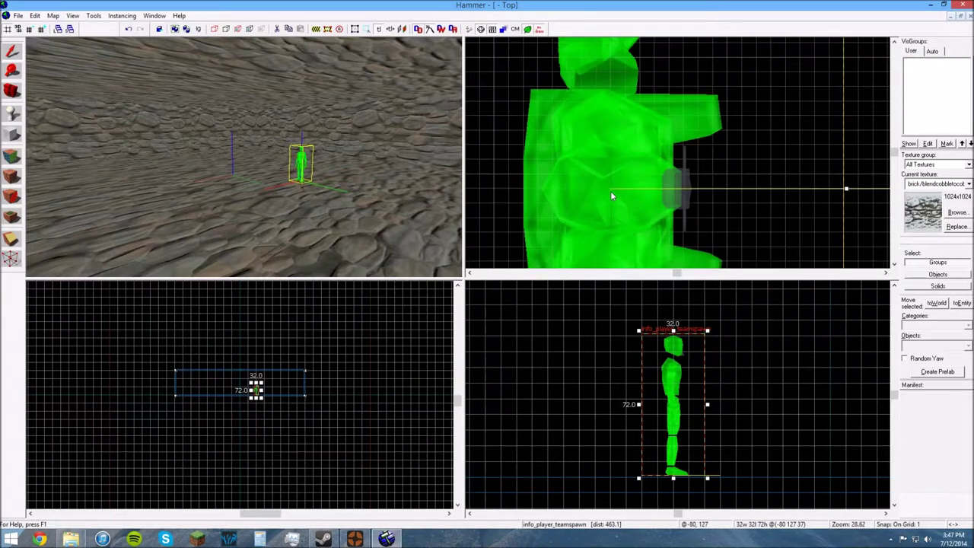
scroll(610, 193, down, 3)
scroll(607, 196, up, 3)
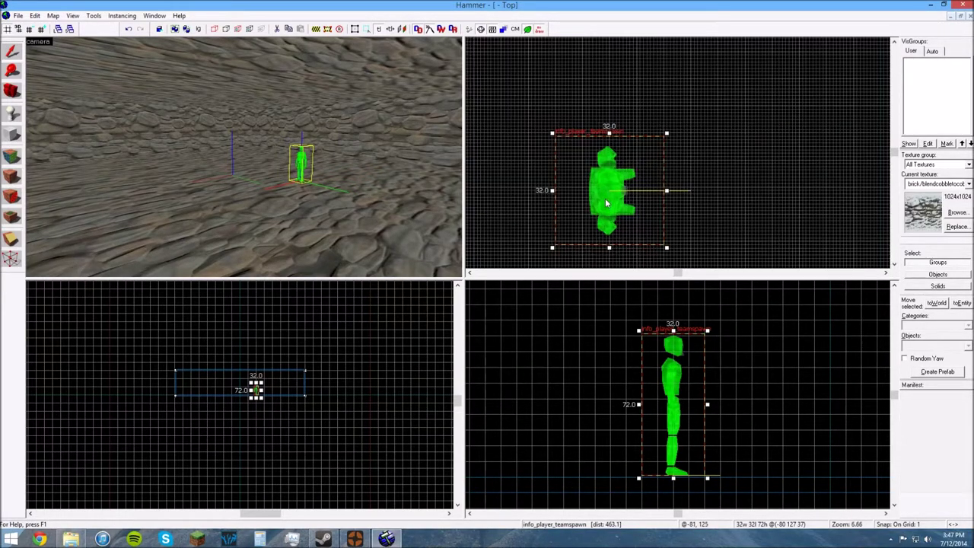
mouse_move(614, 188)
mouse_down()
mouse_move(598, 191)
mouse_move(613, 188)
mouse_up()
scroll(613, 187, down, 4)
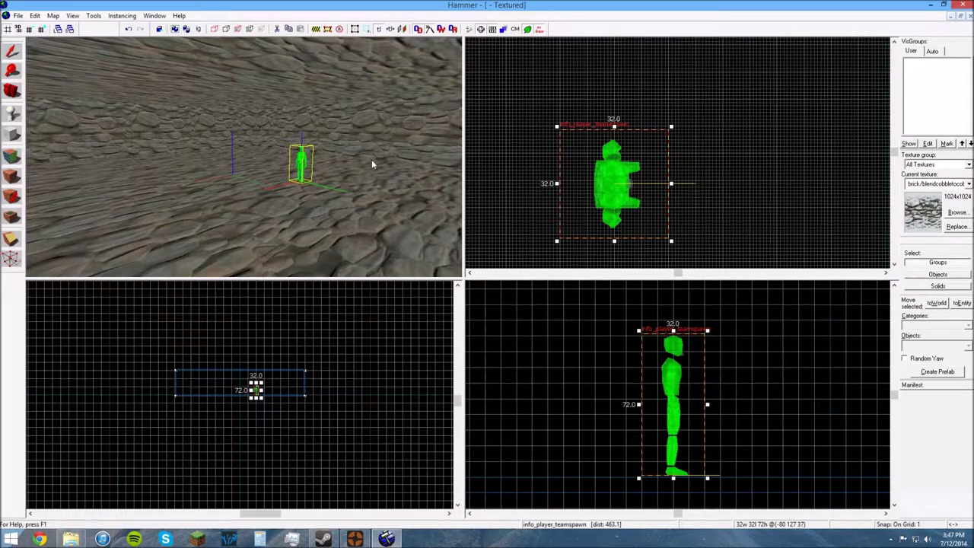
key(z)
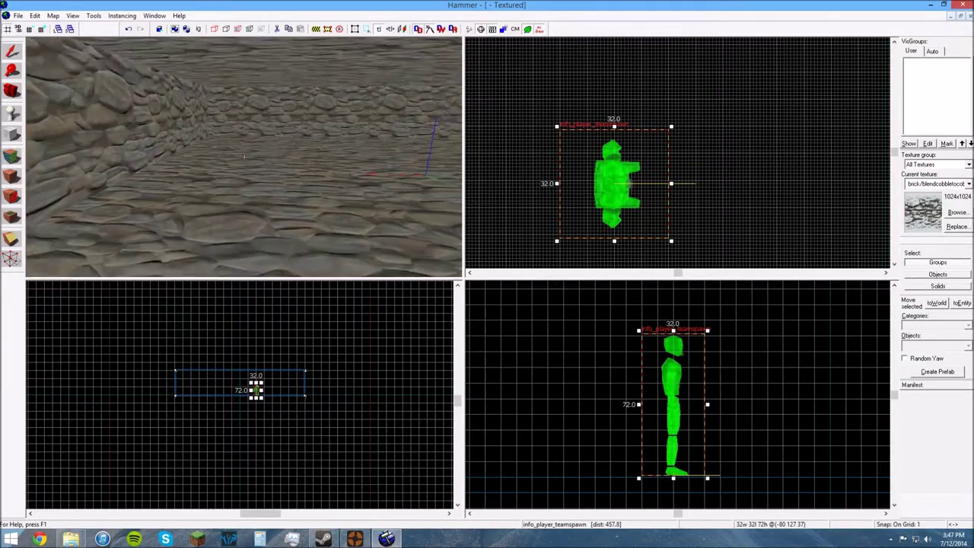
key(w)
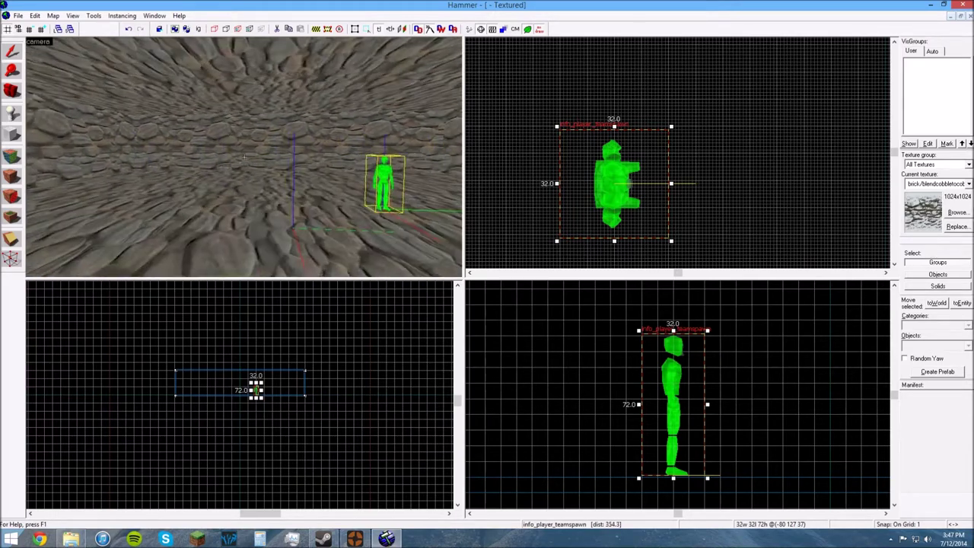
key(s)
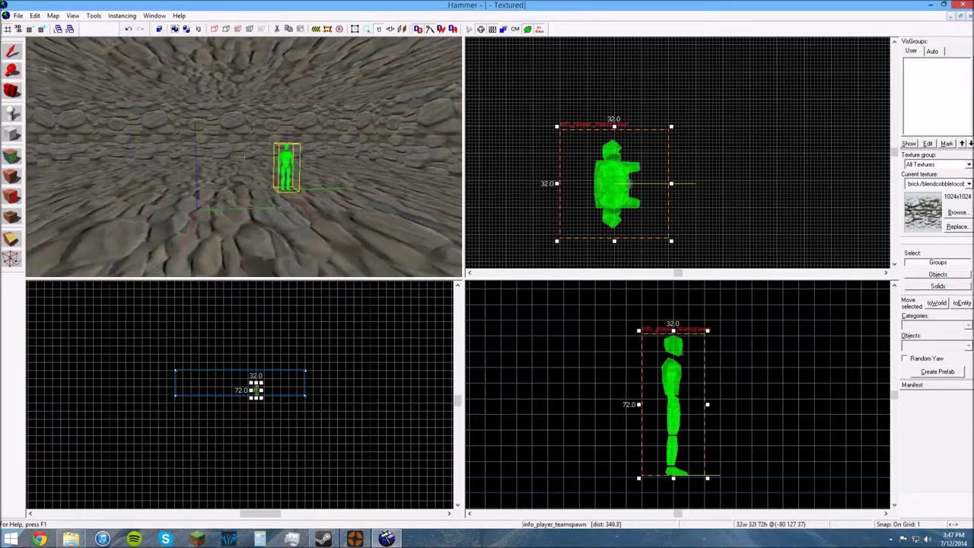
key(z)
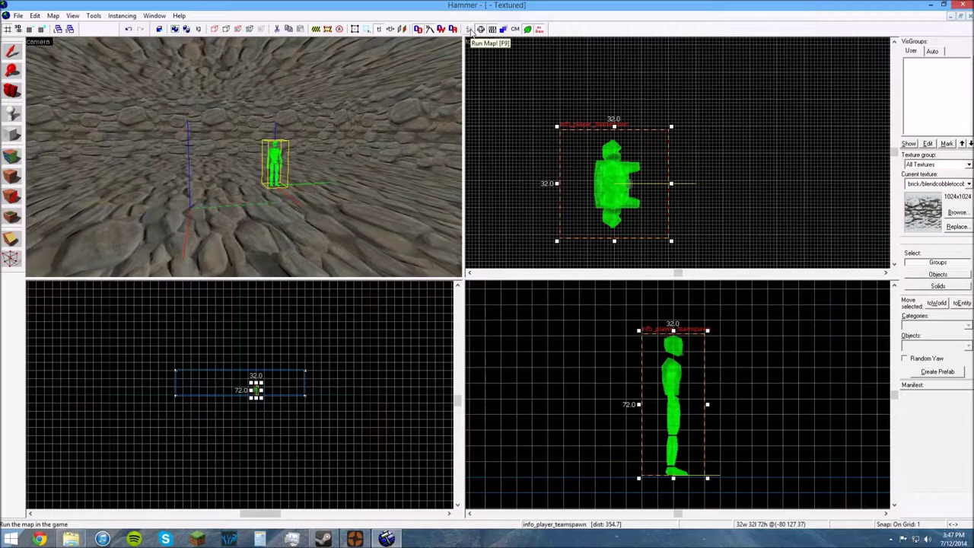
Step: Start the Run Map command and save the map as tutorial1.vmf in the maps folder, overwriting the existing file
click(470, 30)
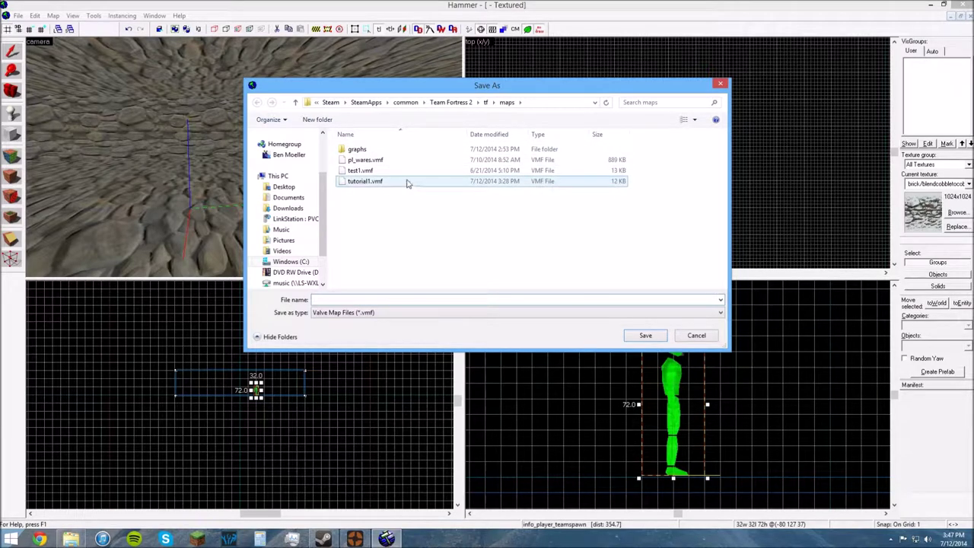
click(457, 182)
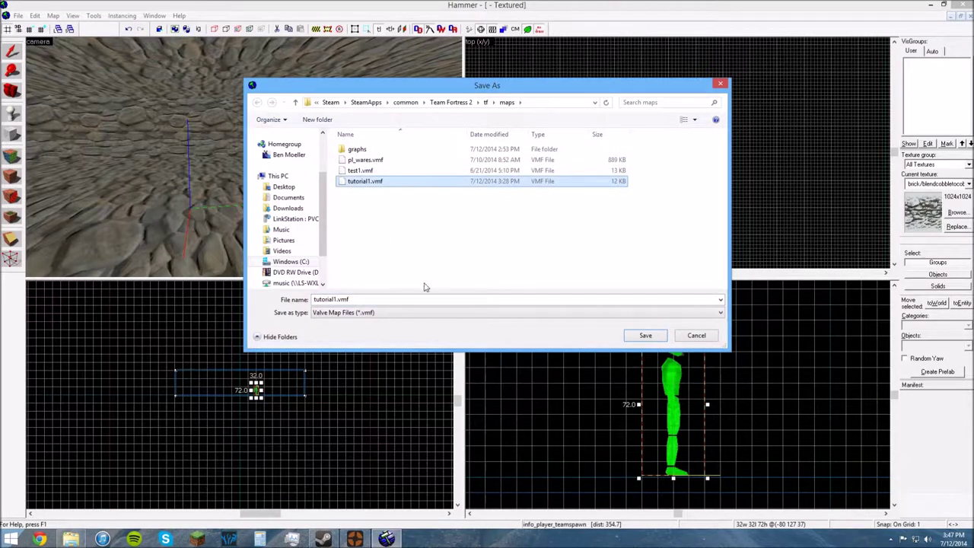
click(640, 337)
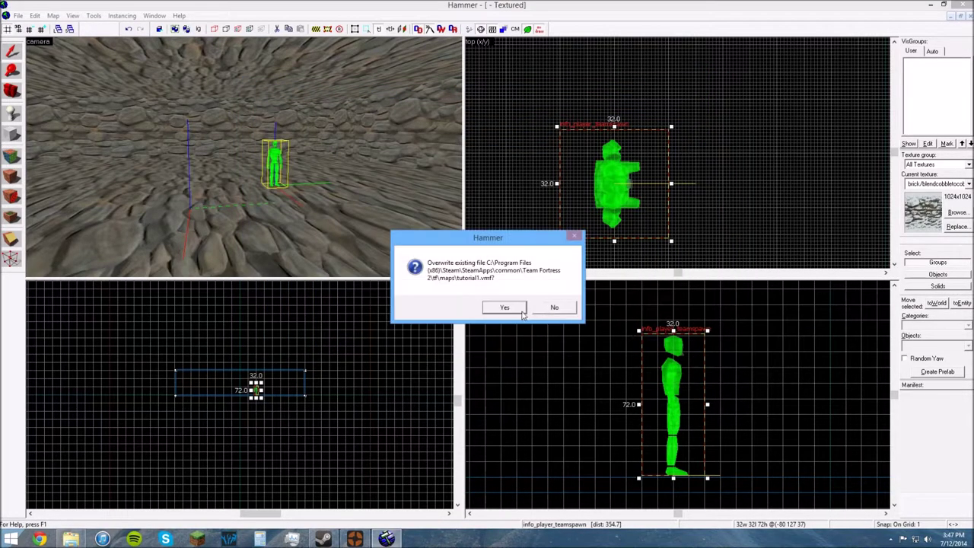
click(504, 306)
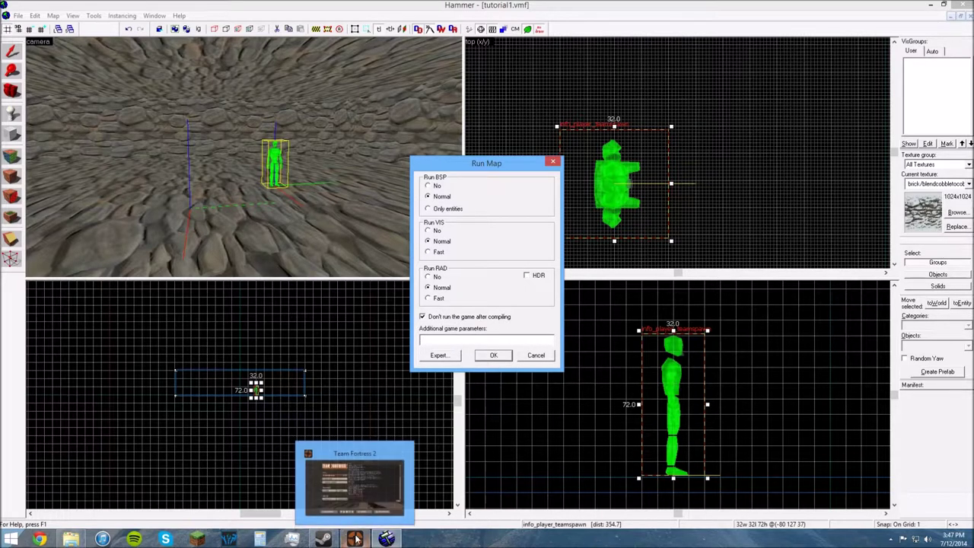
Step: Compile the map with BSP, VIS and RAD on Normal, without running the game, and close the compile log
click(498, 357)
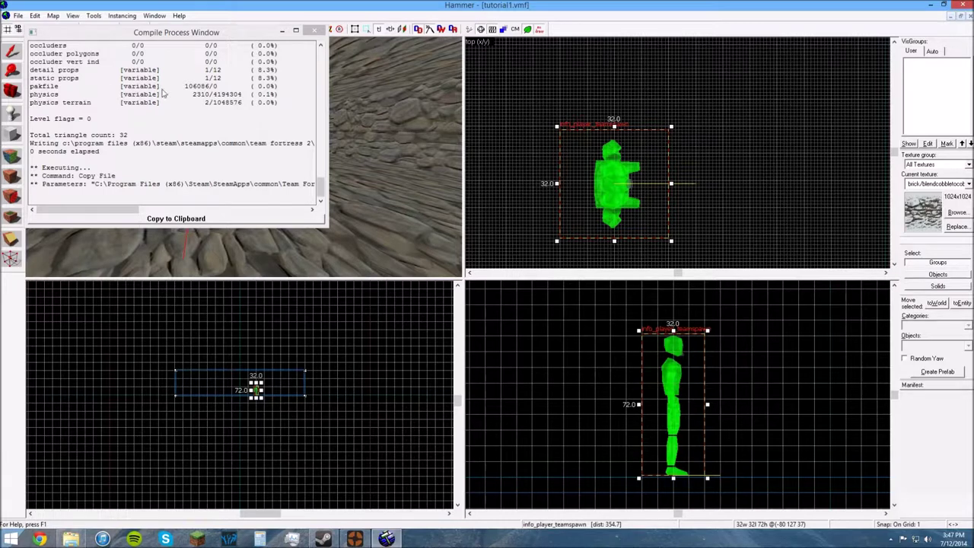
click(259, 34)
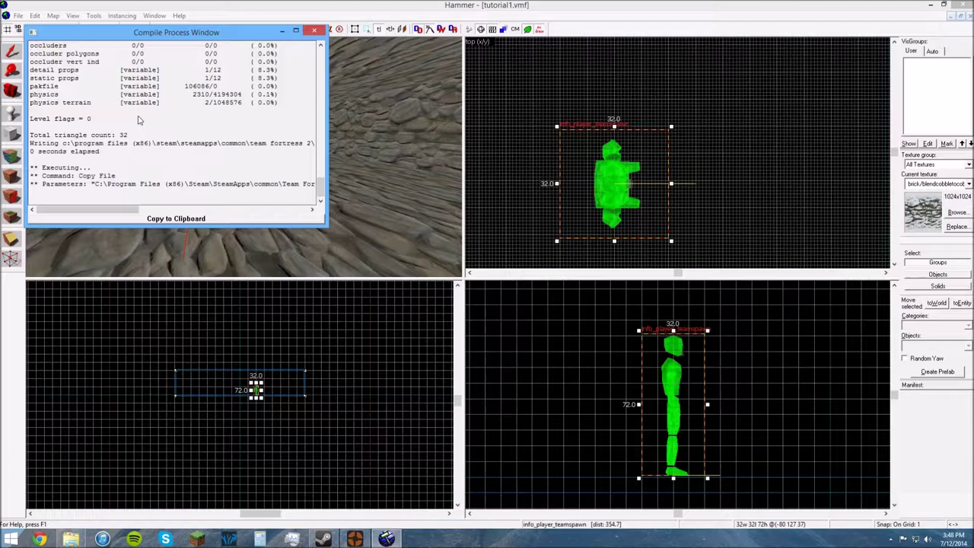
click(314, 31)
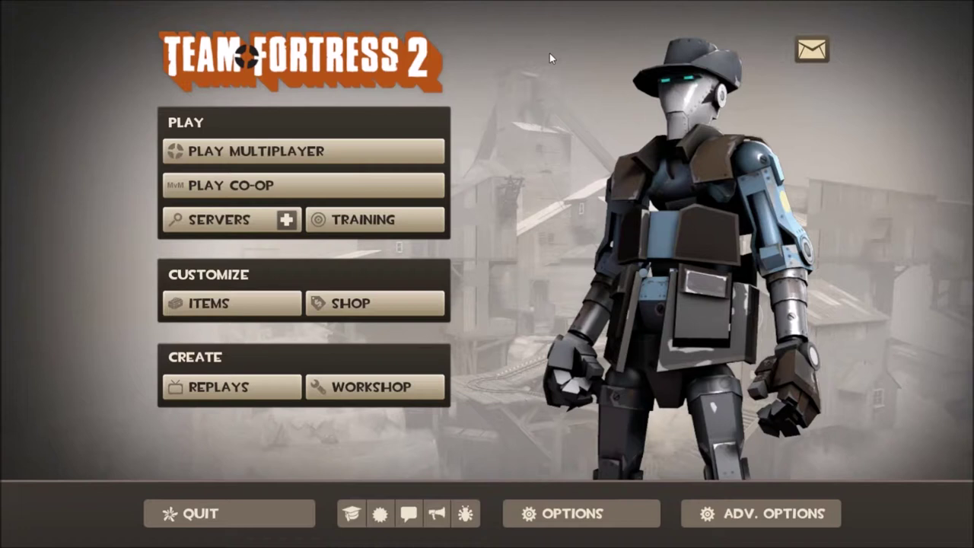
Step: In Team Fortress 2's keyboard options, check that the developer console is enabled and which key toggles it, and accept the settings
click(543, 516)
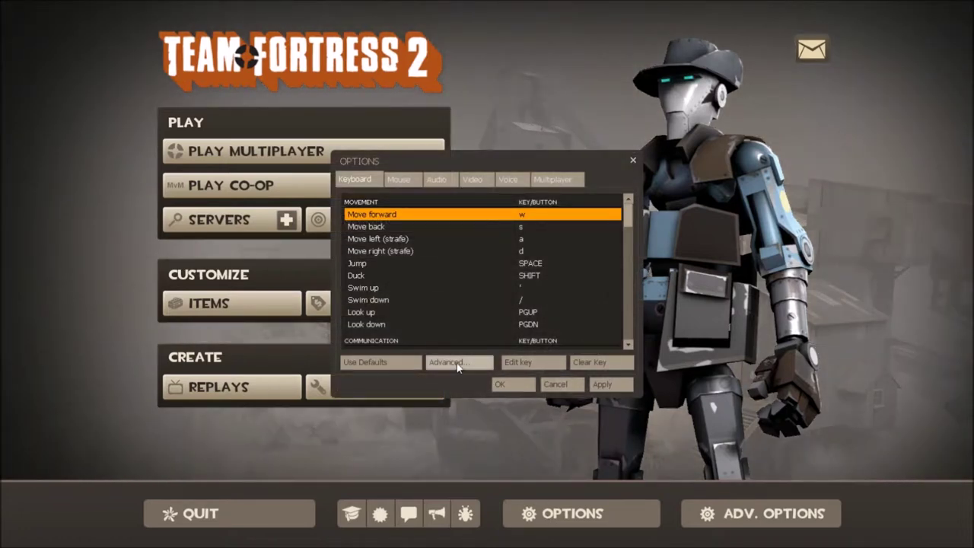
click(457, 363)
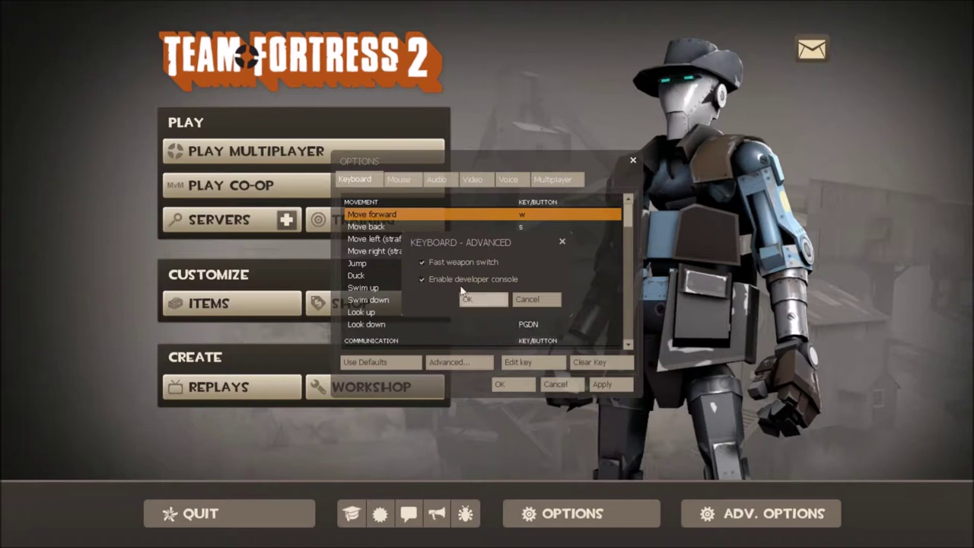
click(478, 304)
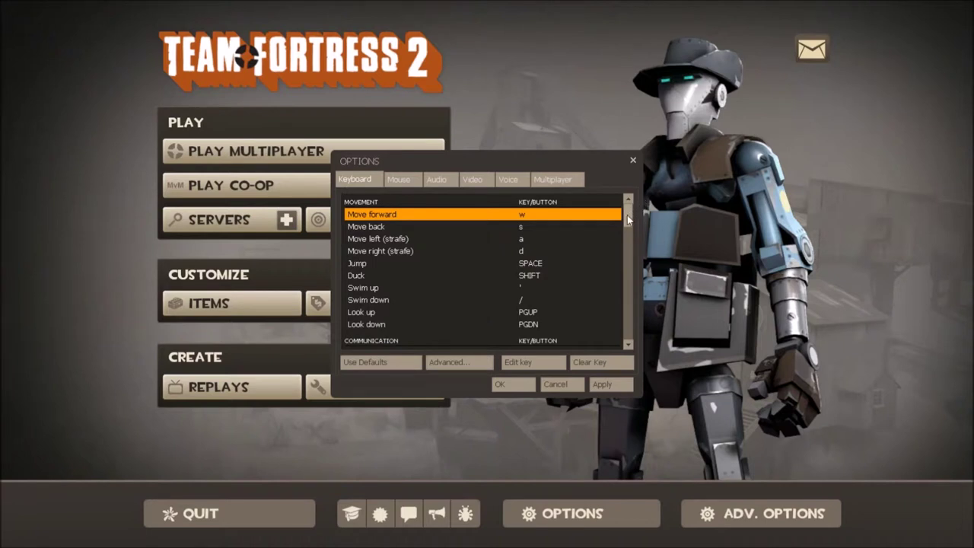
drag(630, 214, 628, 340)
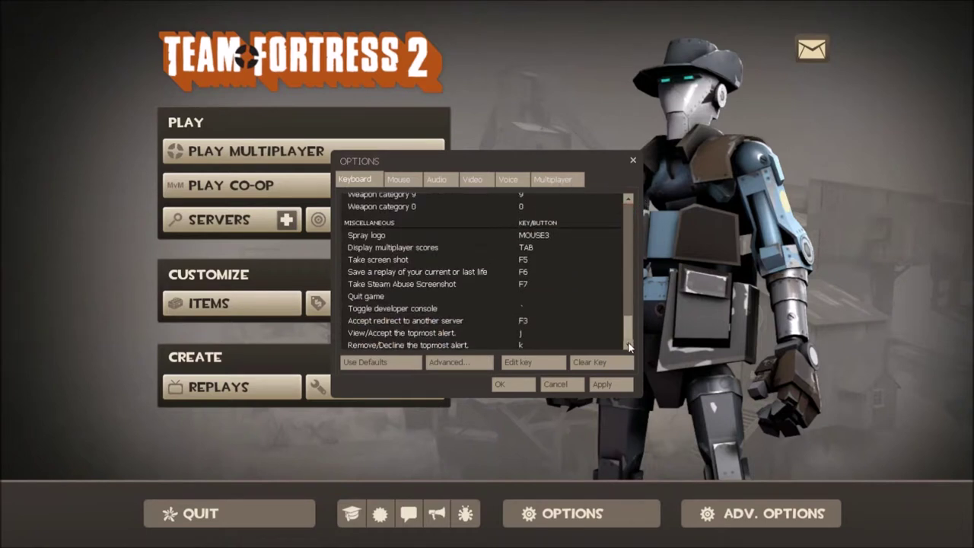
click(544, 307)
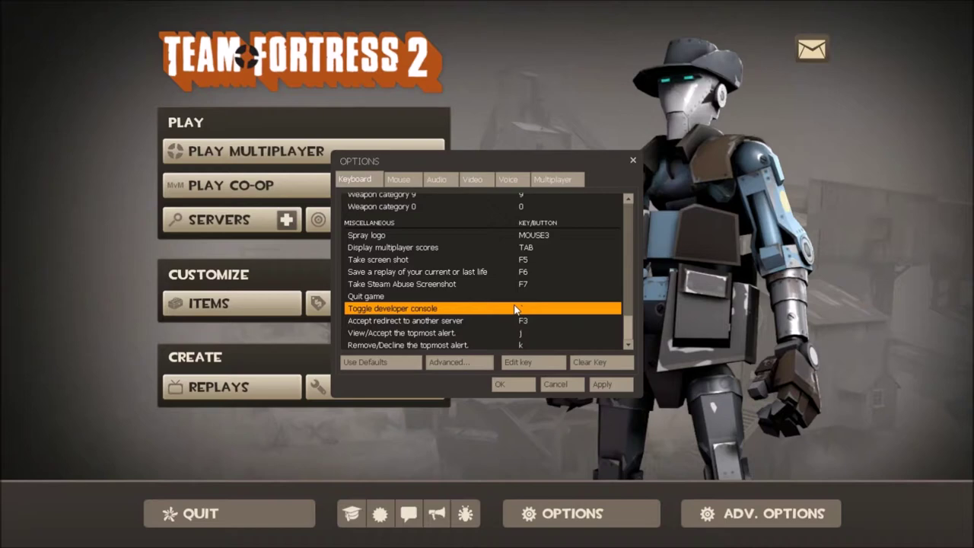
click(508, 384)
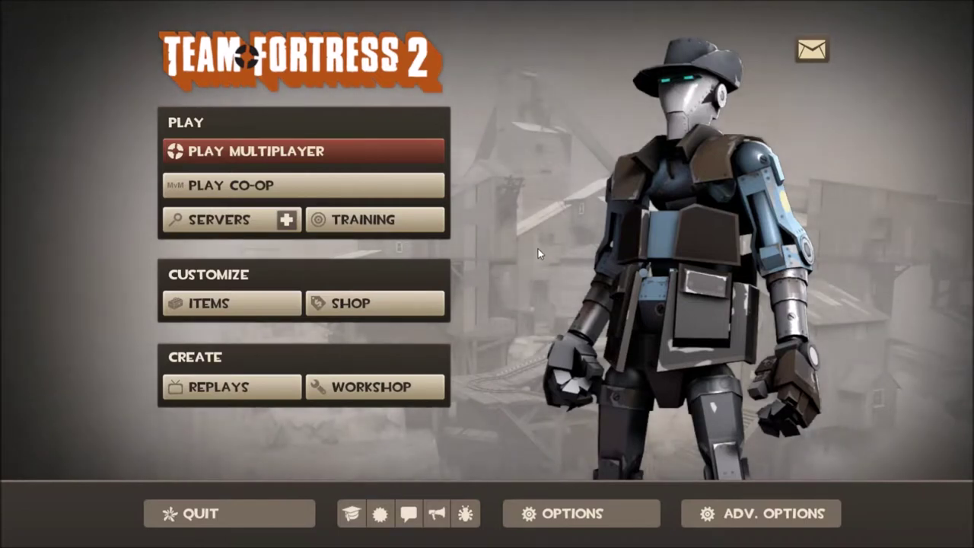
Step: Load the map tutorial1 with the map command in the developer console and join the RED team as Scout
key(grave)
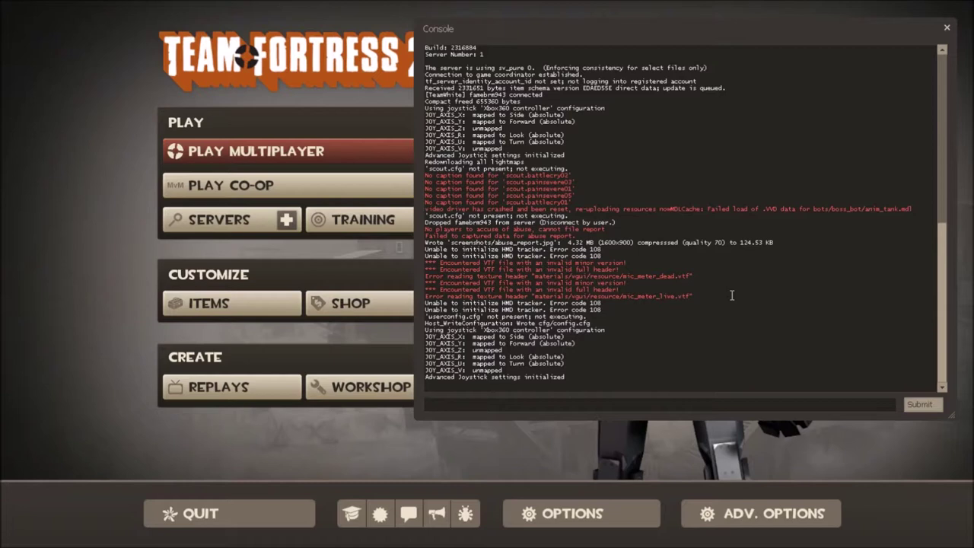
text(map)
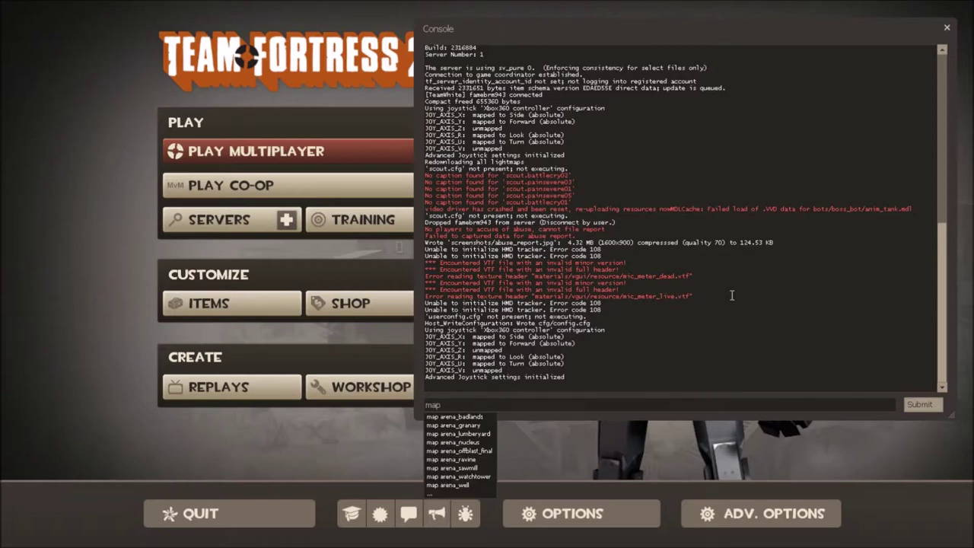
text( tutor)
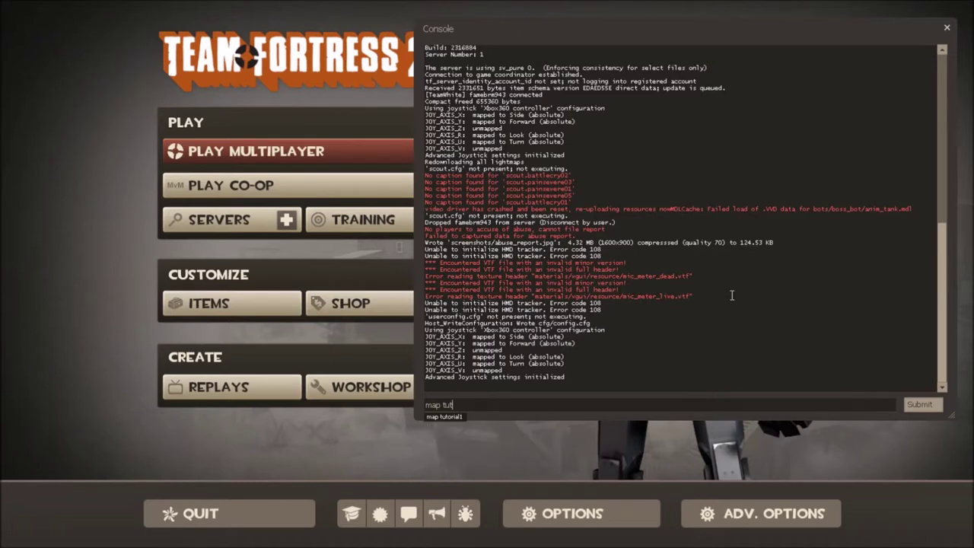
text(ial1)
key(Return)
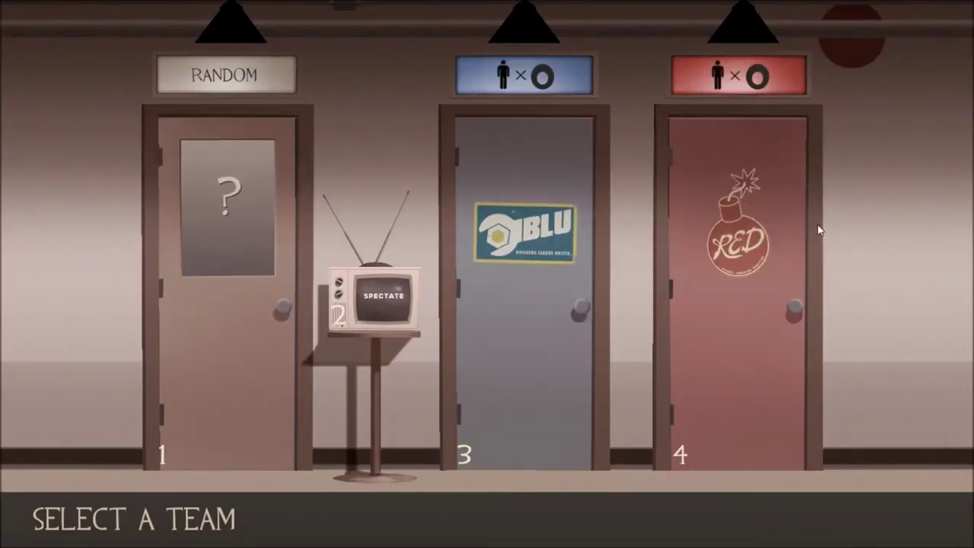
click(760, 201)
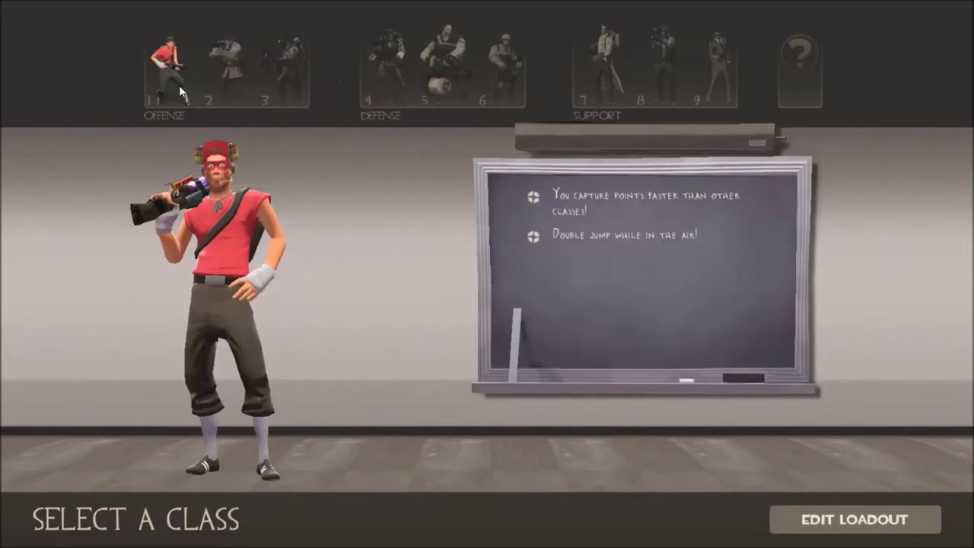
click(179, 85)
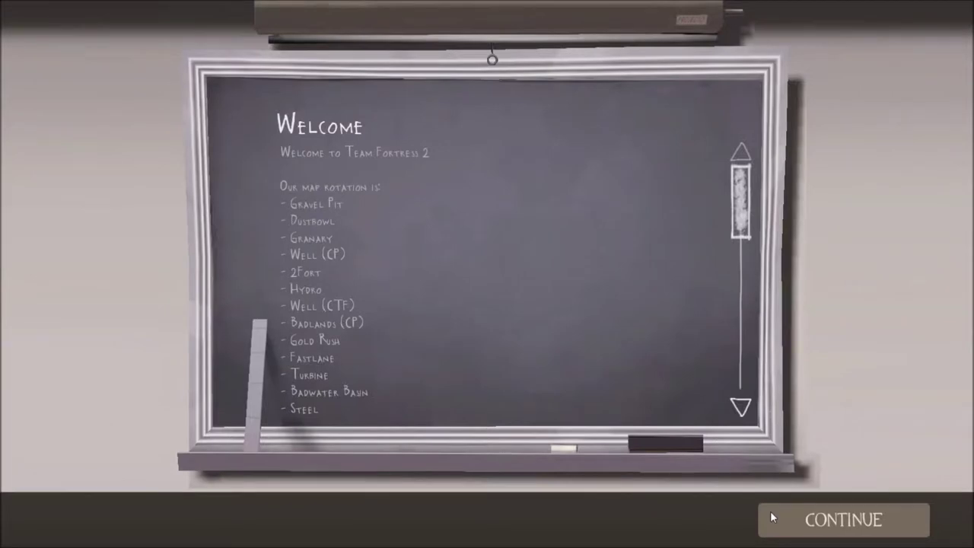
Step: Continue past the welcome screens and enter the map on the RED team as Scout
click(813, 521)
click(831, 523)
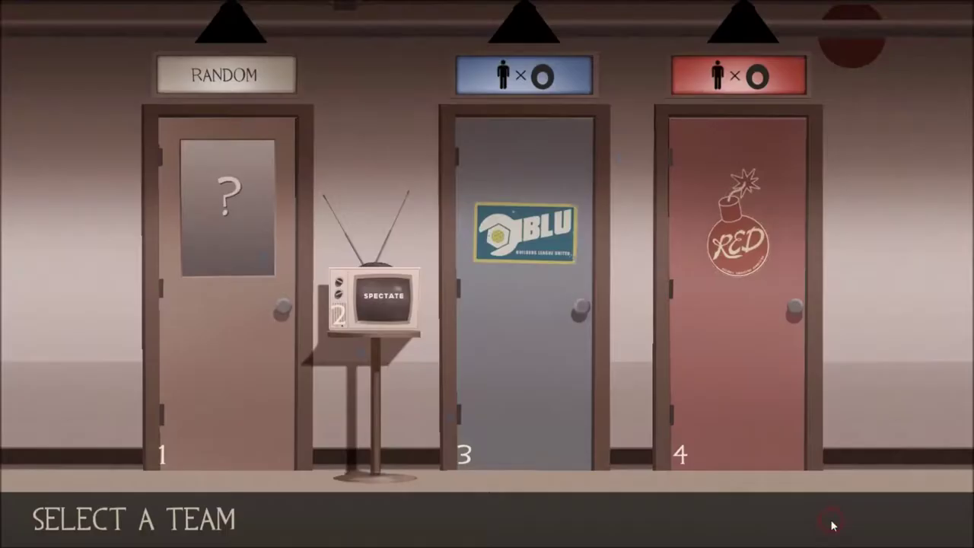
click(776, 422)
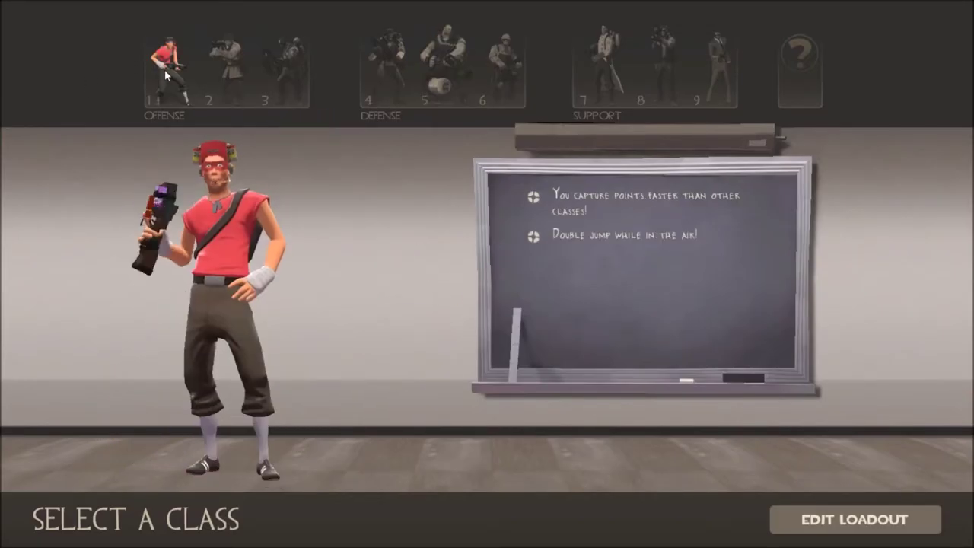
click(165, 69)
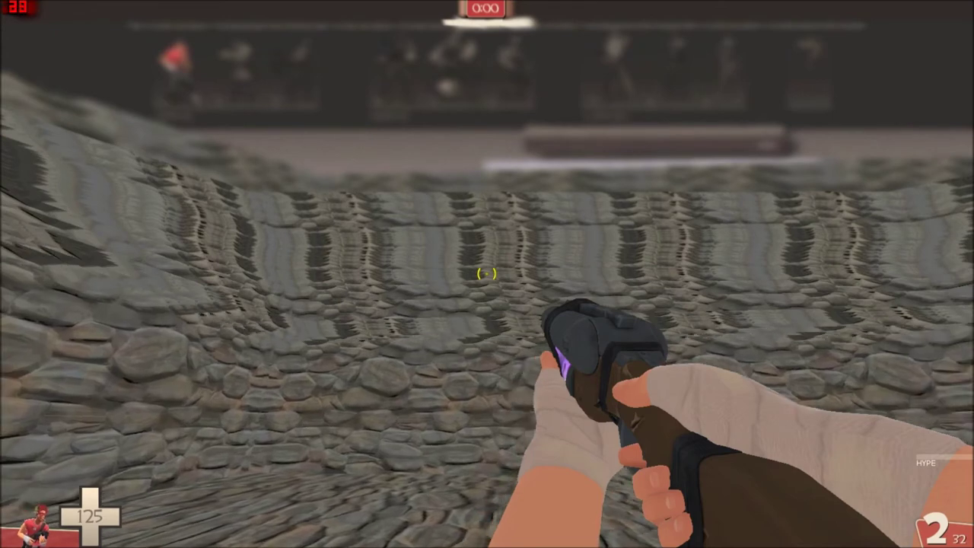
Step: Switch to the Scout's secondary and melee weapons and swing the bat repeatedly to examine how the room renders in the game
key(2)
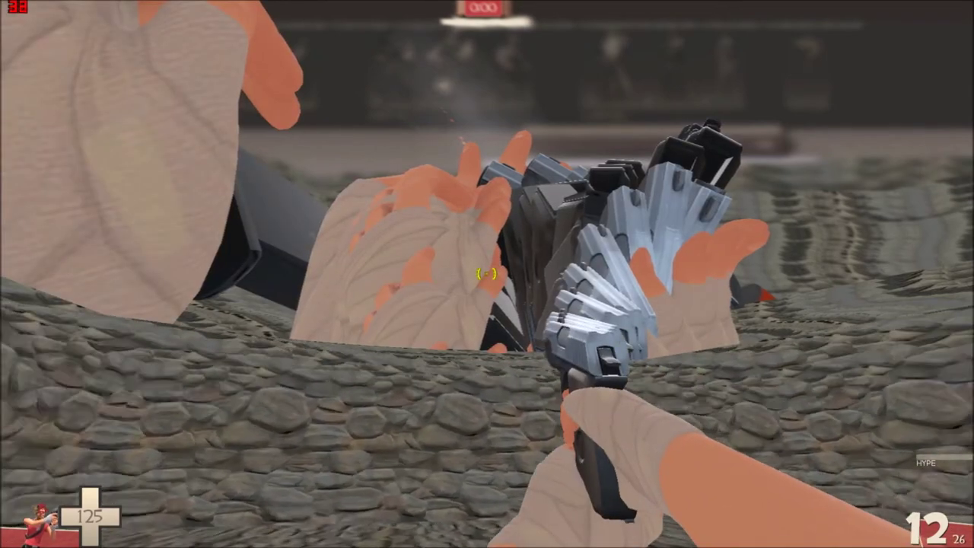
key(3)
click(486, 274)
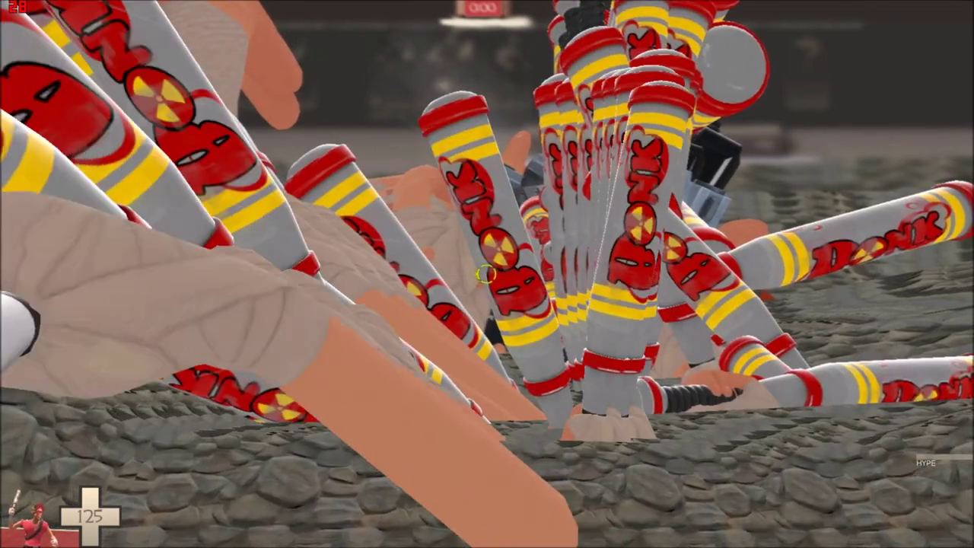
click(486, 274)
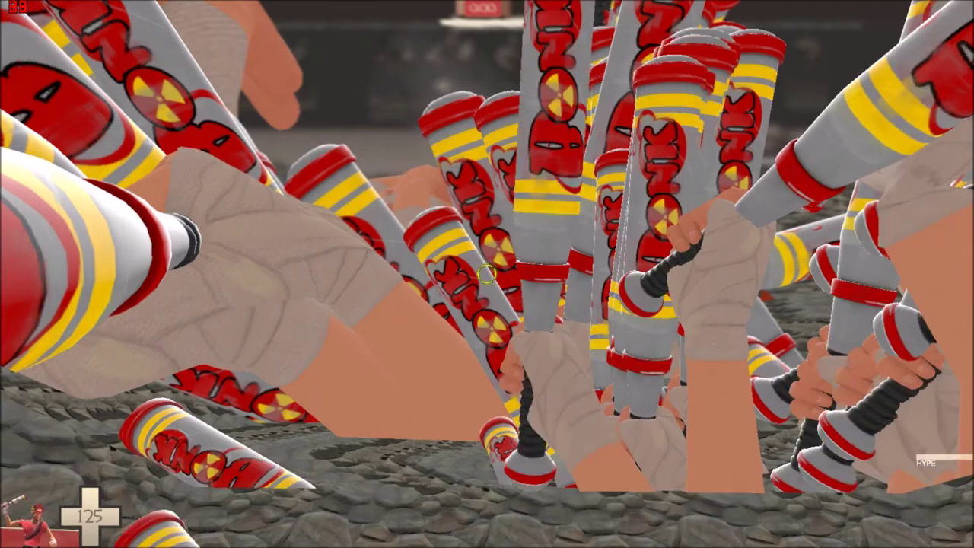
click(486, 274)
click(486, 274)
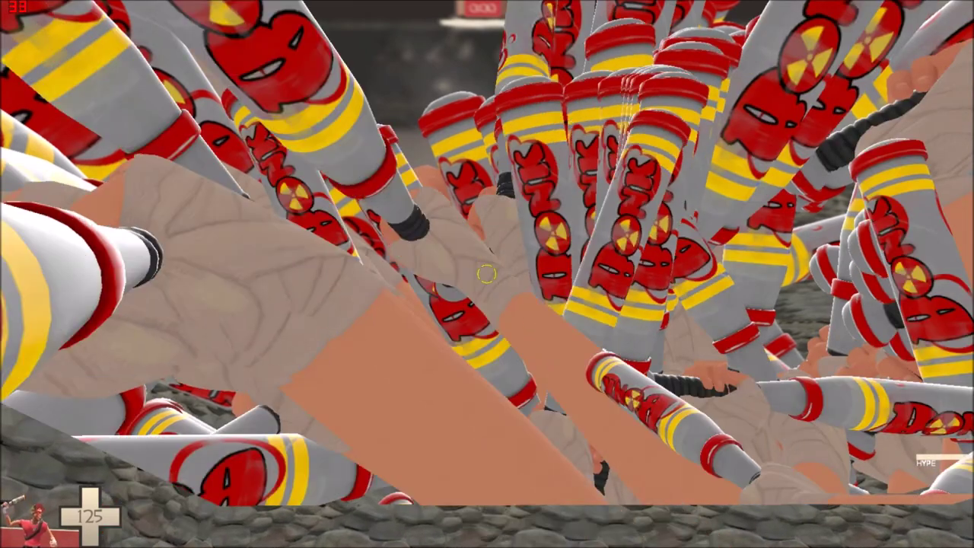
click(486, 274)
click(486, 274)
click(486, 274)
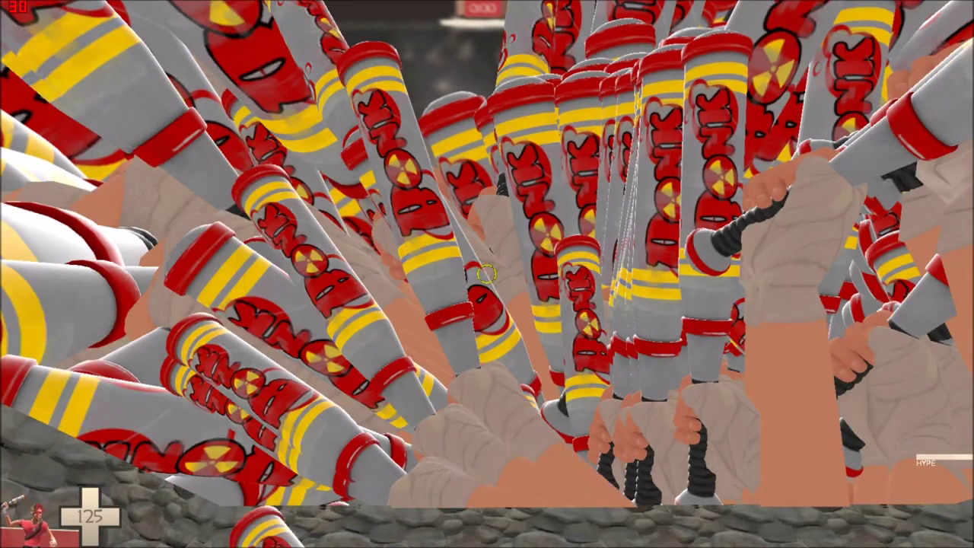
click(486, 274)
click(486, 274)
click(486, 274)
click(486, 274)
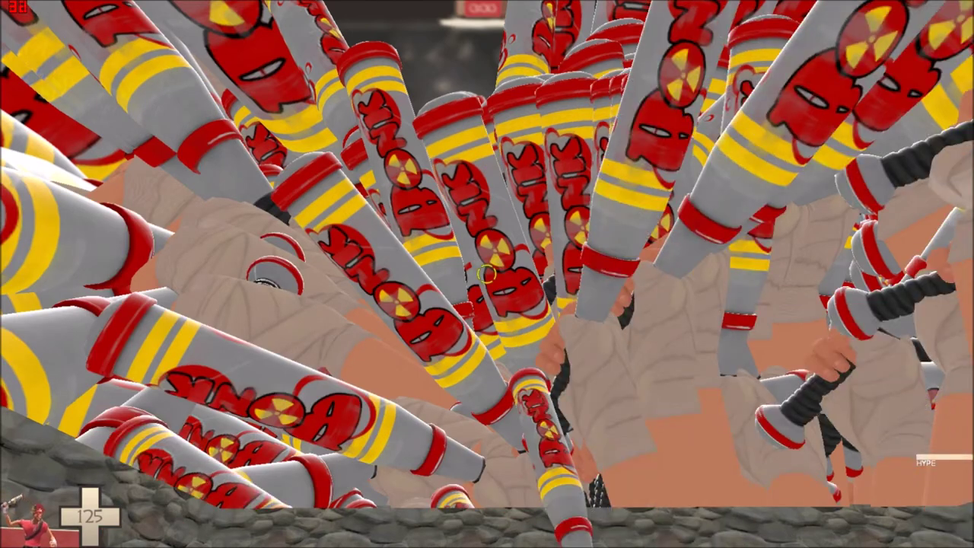